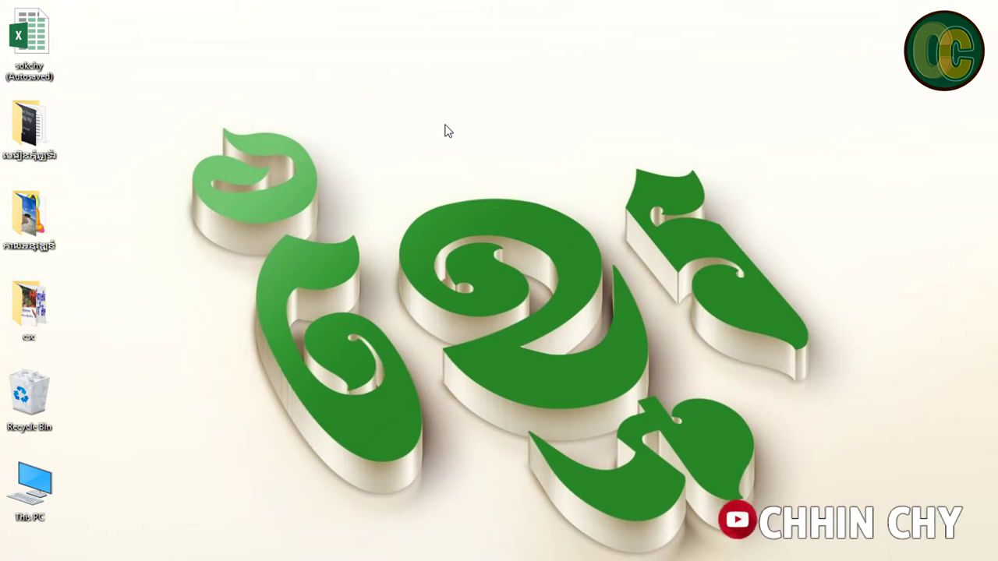
Refresh the Windows desktop eleven times from its right-click menu.
{"action": "right_click", "coordinate": [486, 64]}
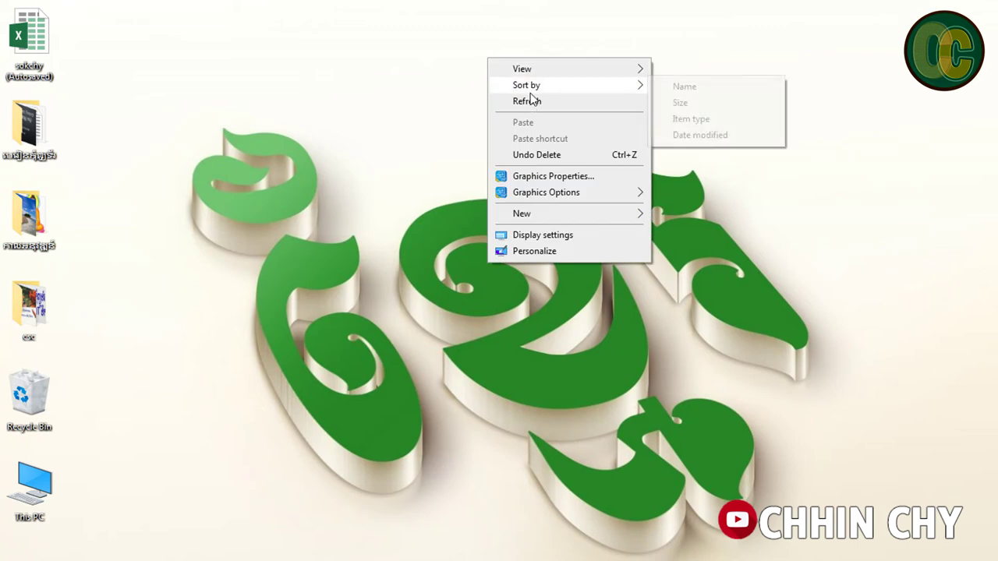
{"action": "left_click", "coordinate": [529, 102]}
{"action": "right_click", "coordinate": [499, 82]}
{"action": "left_click", "coordinate": [541, 127]}
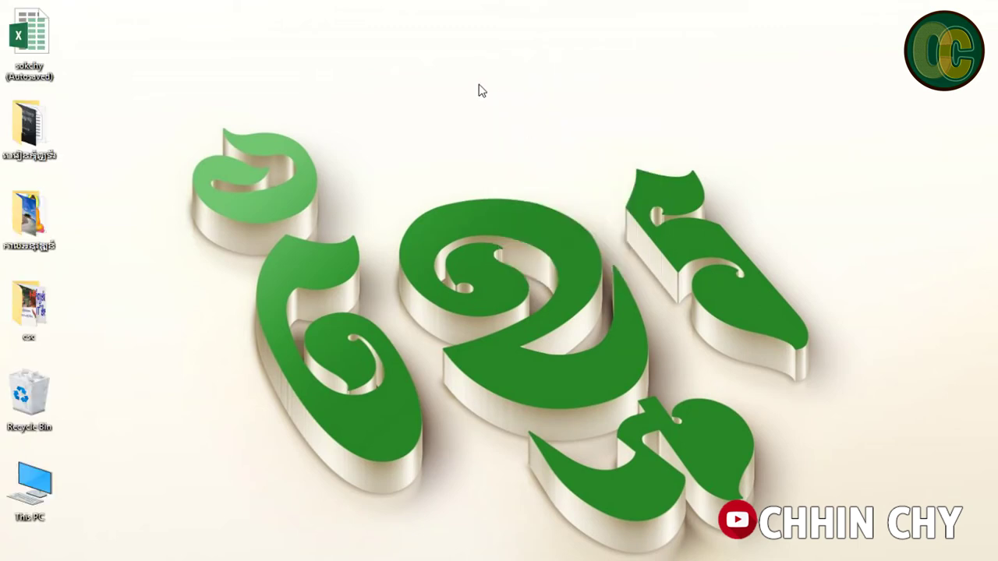
{"action": "right_click", "coordinate": [478, 84]}
{"action": "left_click", "coordinate": [532, 129]}
{"action": "right_click", "coordinate": [468, 115]}
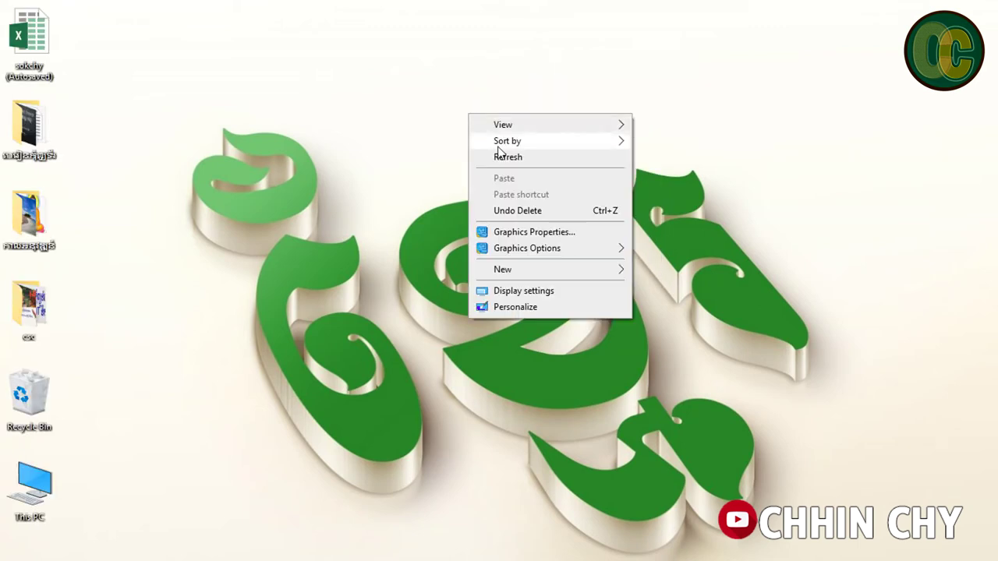
{"action": "left_click", "coordinate": [500, 159]}
{"action": "right_click", "coordinate": [453, 97]}
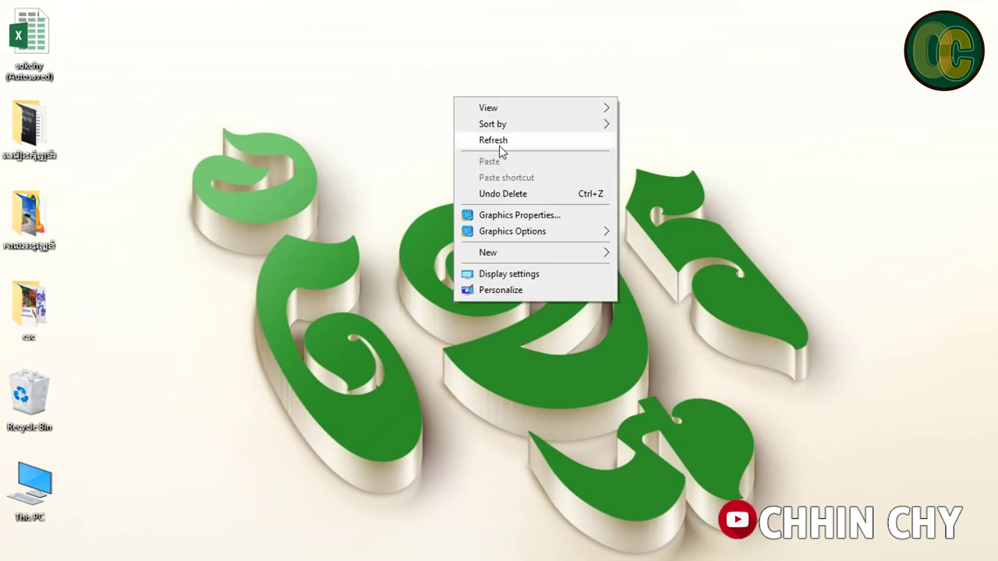
{"action": "left_click", "coordinate": [499, 141]}
{"action": "right_click", "coordinate": [331, 117]}
{"action": "left_click", "coordinate": [382, 160]}
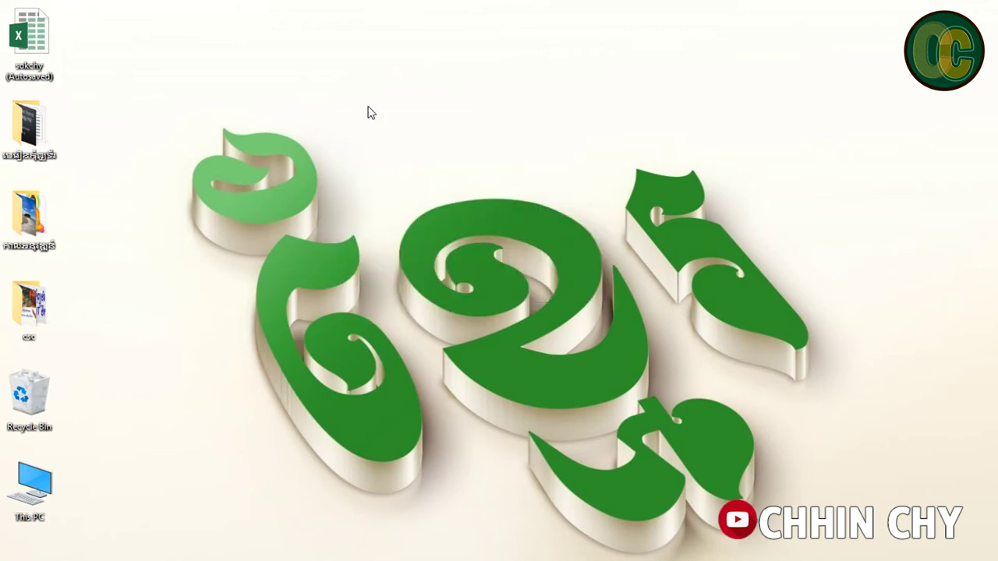
{"action": "right_click", "coordinate": [369, 107]}
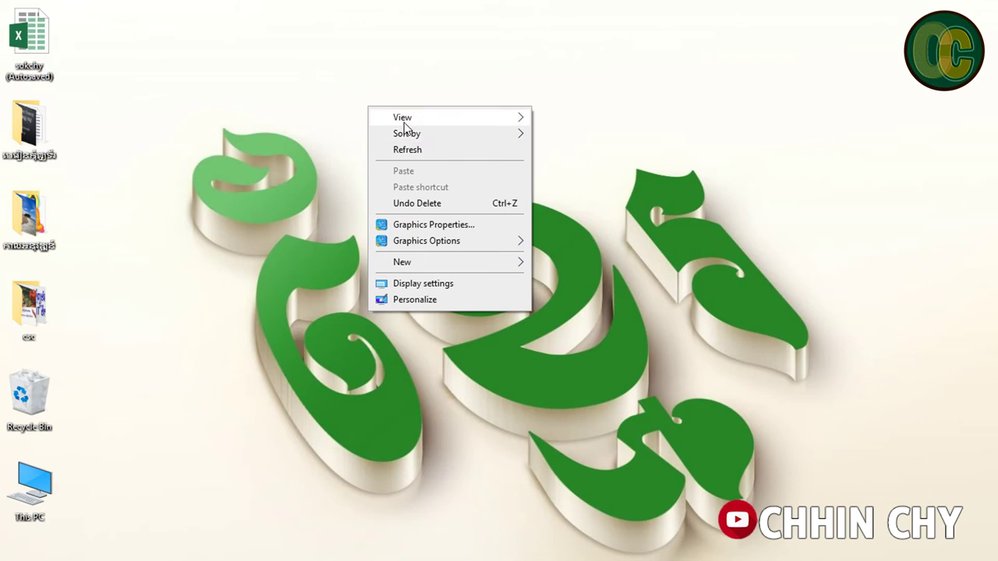
{"action": "right_click", "coordinate": [374, 94]}
{"action": "left_click", "coordinate": [379, 137]}
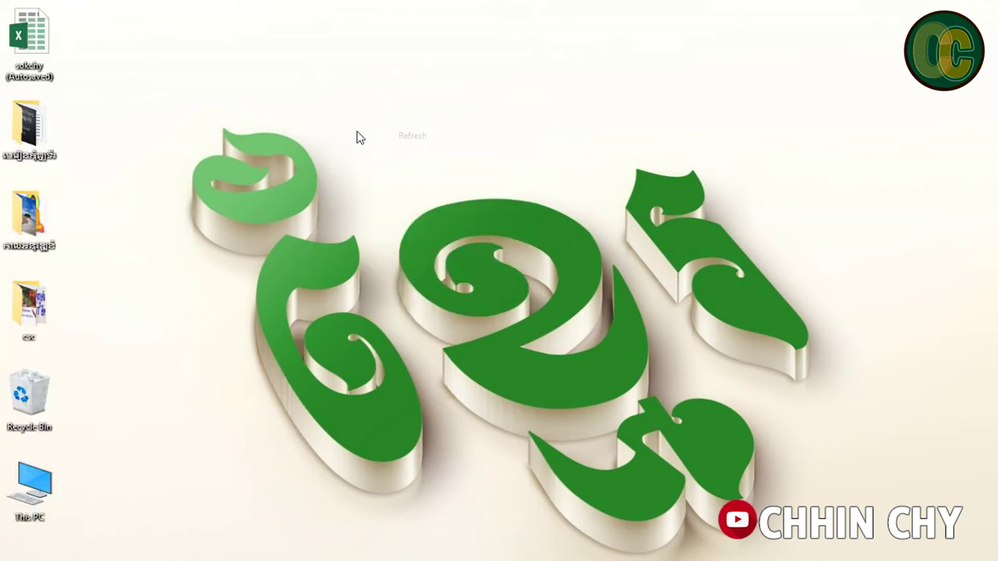
{"action": "right_click", "coordinate": [147, 60]}
{"action": "left_click", "coordinate": [176, 100]}
{"action": "right_click", "coordinate": [201, 25]}
{"action": "left_click", "coordinate": [239, 68]}
{"action": "right_click", "coordinate": [253, 26]}
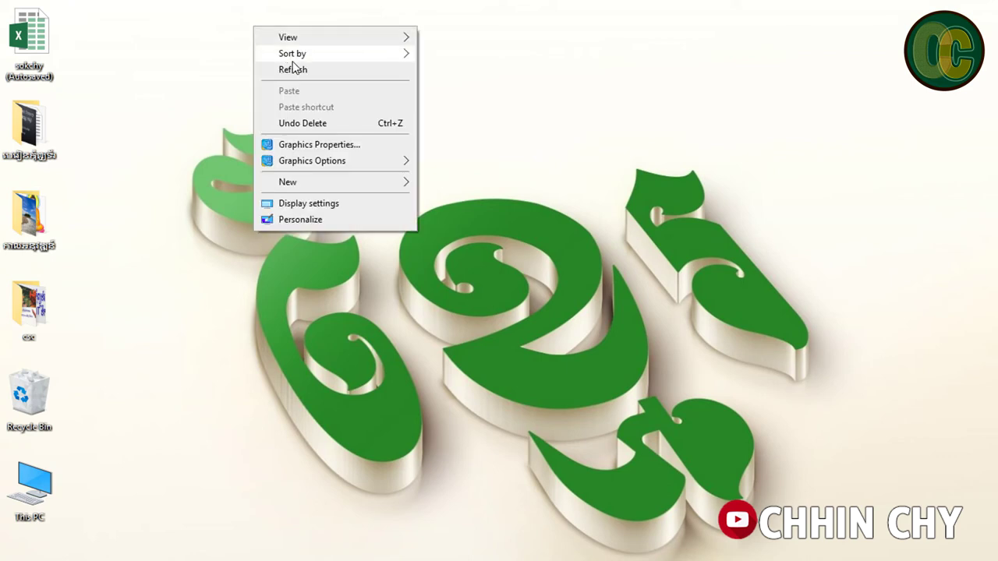
{"action": "left_click", "coordinate": [290, 69]}
{"action": "right_click", "coordinate": [312, 17]}
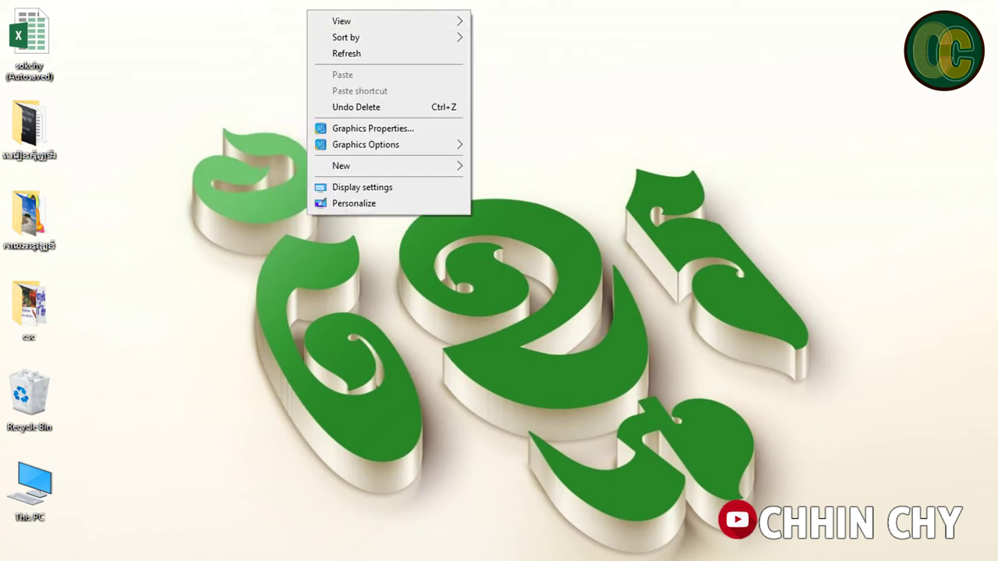
{"action": "left_click", "coordinate": [374, 53]}
{"action": "right_click", "coordinate": [404, 46]}
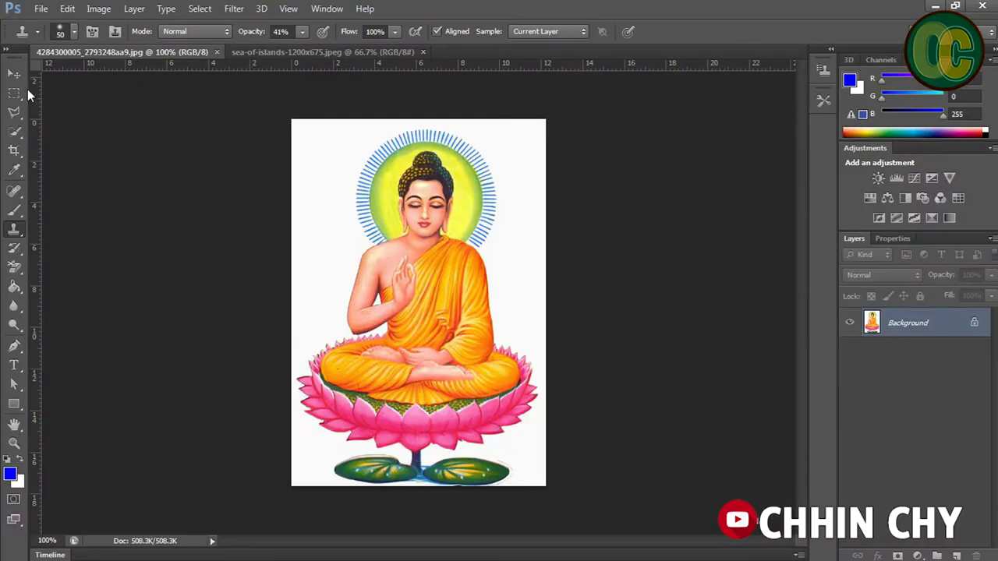
{"action": "left_click", "coordinate": [15, 76]}
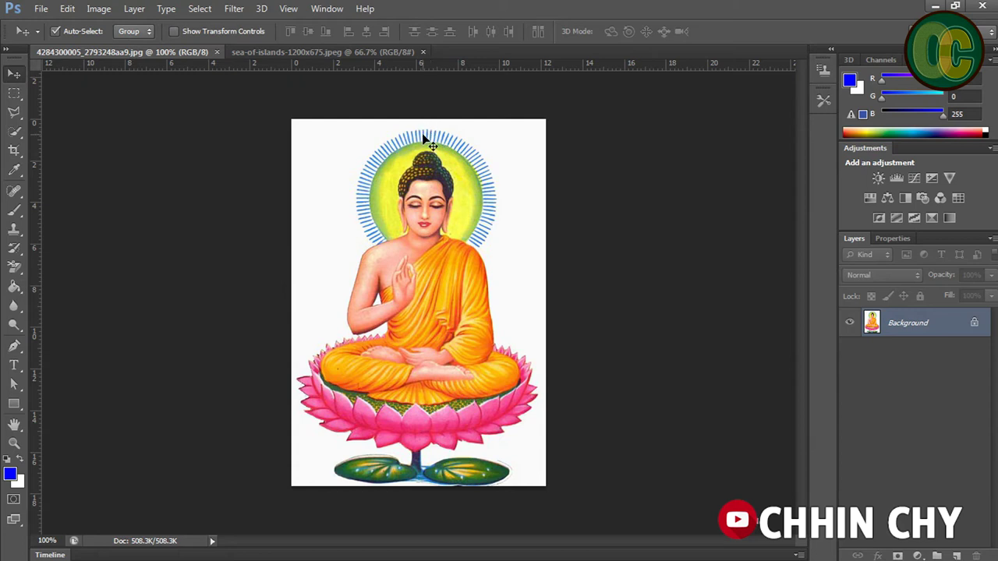
{"action": "left_click", "coordinate": [14, 210]}
{"action": "left_click", "coordinate": [14, 191]}
{"action": "left_click", "coordinate": [14, 169]}
{"action": "left_click", "coordinate": [14, 150]}
{"action": "left_click", "coordinate": [14, 131]}
{"action": "left_click", "coordinate": [14, 111]}
{"action": "left_click", "coordinate": [14, 92]}
{"action": "left_click", "coordinate": [14, 92]}
{"action": "left_click", "coordinate": [14, 228]}
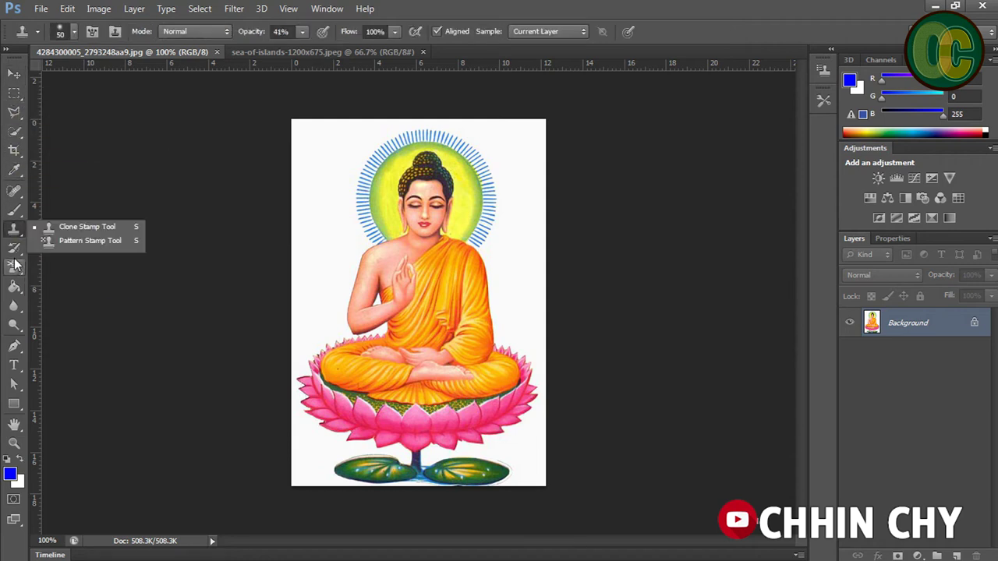
{"action": "key", "text": "Escape"}
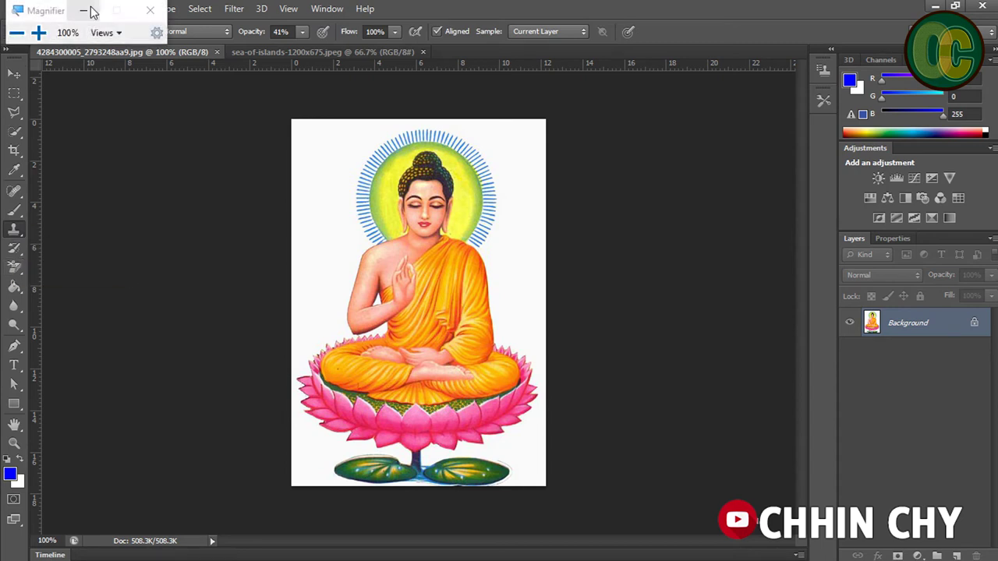
{"action": "right_click", "coordinate": [14, 228]}
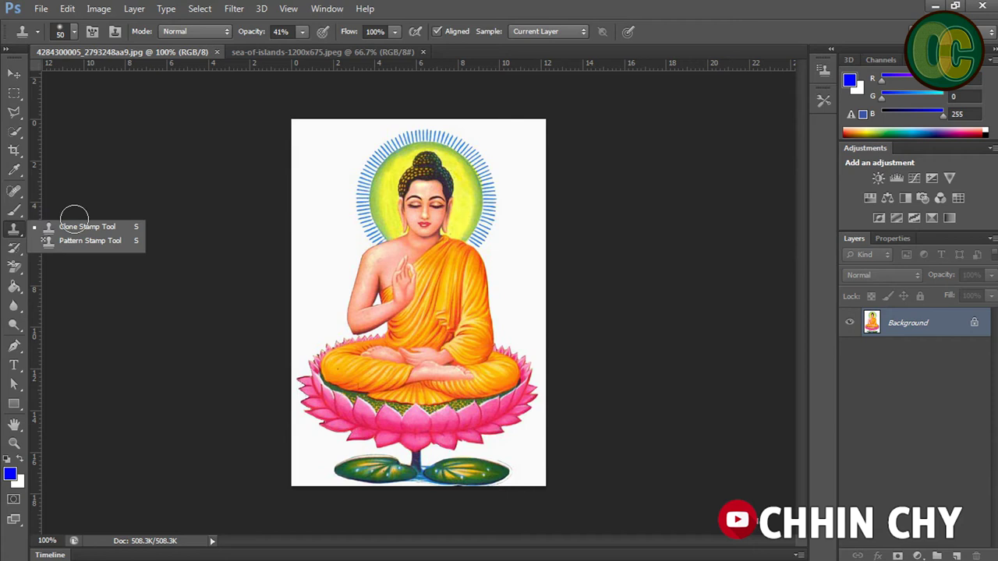
{"action": "left_click", "coordinate": [61, 231]}
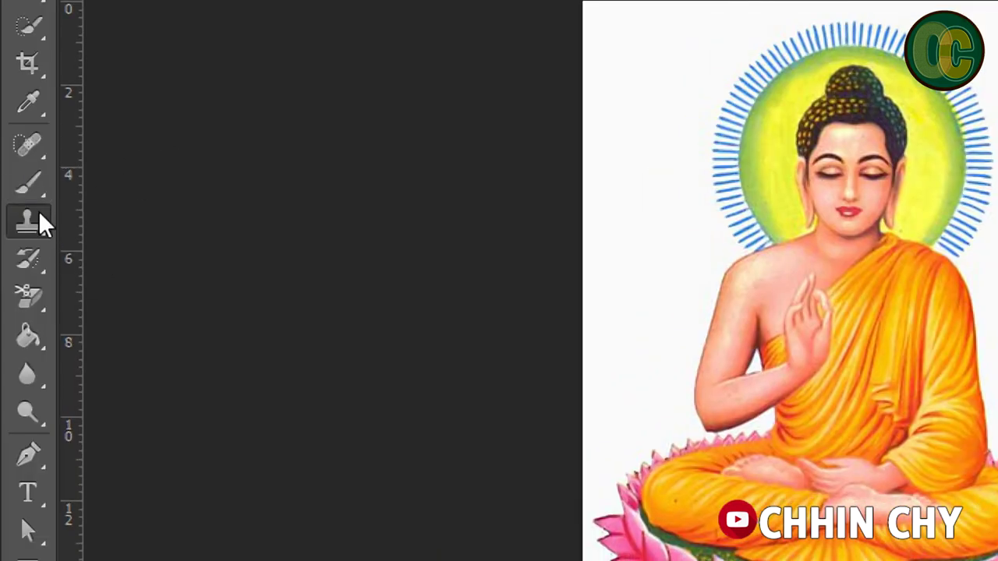
{"action": "right_click", "coordinate": [38, 214]}
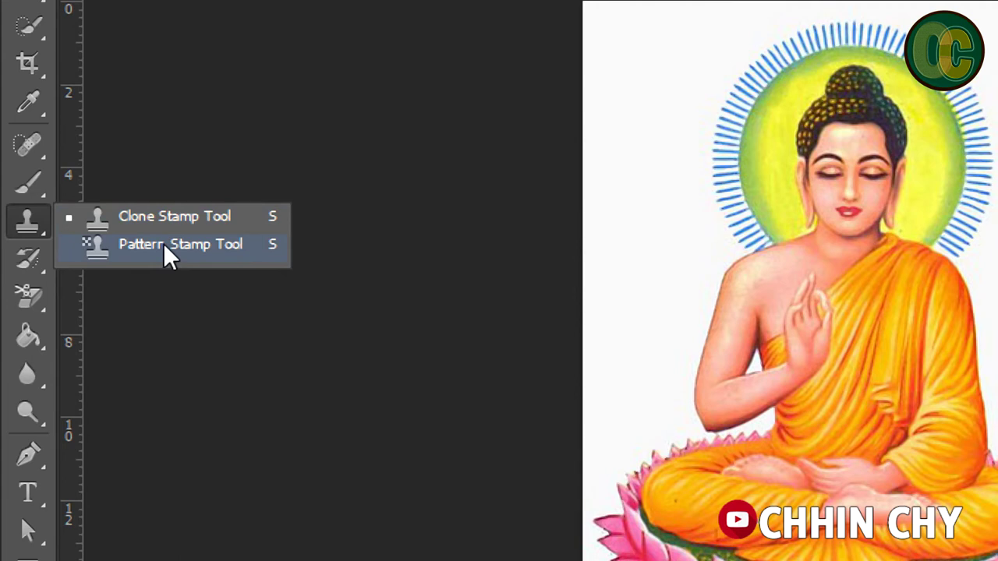
{"action": "key", "text": "Escape"}
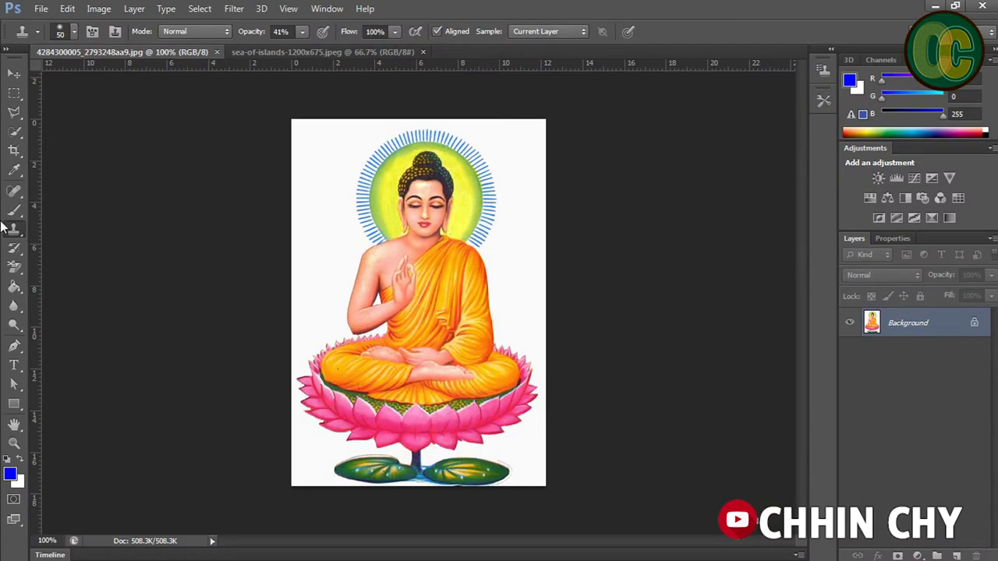
Dismiss the cloning error and duplicate the Buddha image onto a new Layer 1.
{"action": "left_click", "coordinate": [421, 268]}
{"action": "key", "text": "super"}
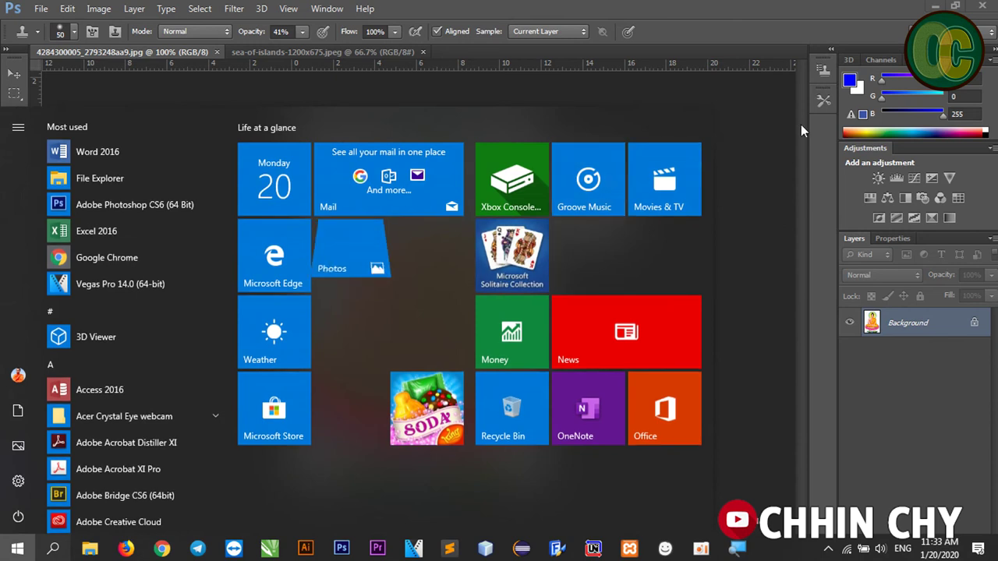
{"action": "key", "text": "super"}
{"action": "key", "text": "Return"}
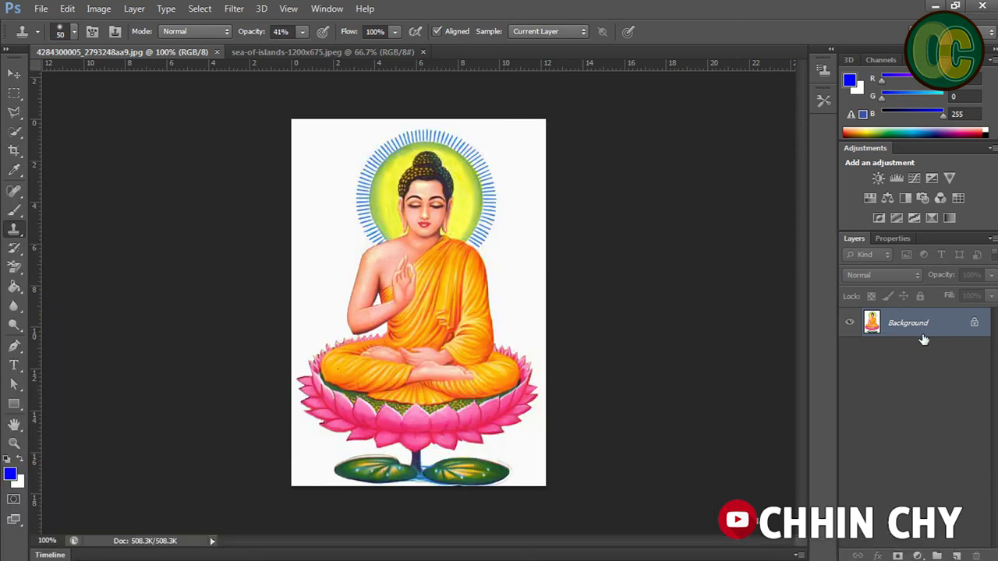
{"action": "key", "text": "ctrl+j"}
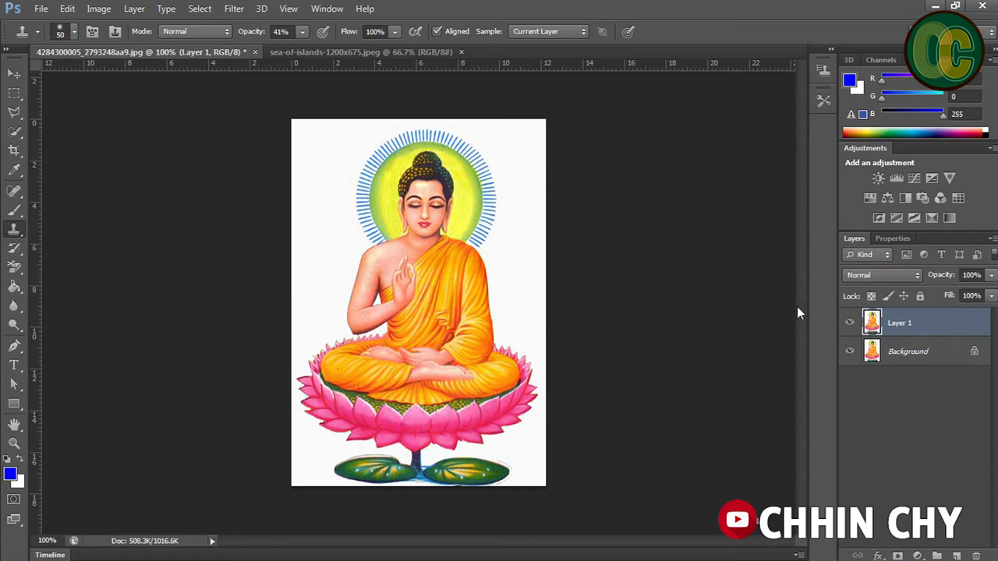
Drag Layer 1 from the Buddha image into the sea-of-islands beach photo.
{"action": "left_click", "coordinate": [407, 53]}
{"action": "left_click", "coordinate": [141, 52]}
{"action": "left_click", "coordinate": [13, 75]}
{"action": "mouse_move", "coordinate": [416, 316]}
{"action": "left_mouse_down"}
{"action": "mouse_move", "coordinate": [404, 56]}
{"action": "mouse_move", "coordinate": [594, 358]}
{"action": "left_mouse_up"}
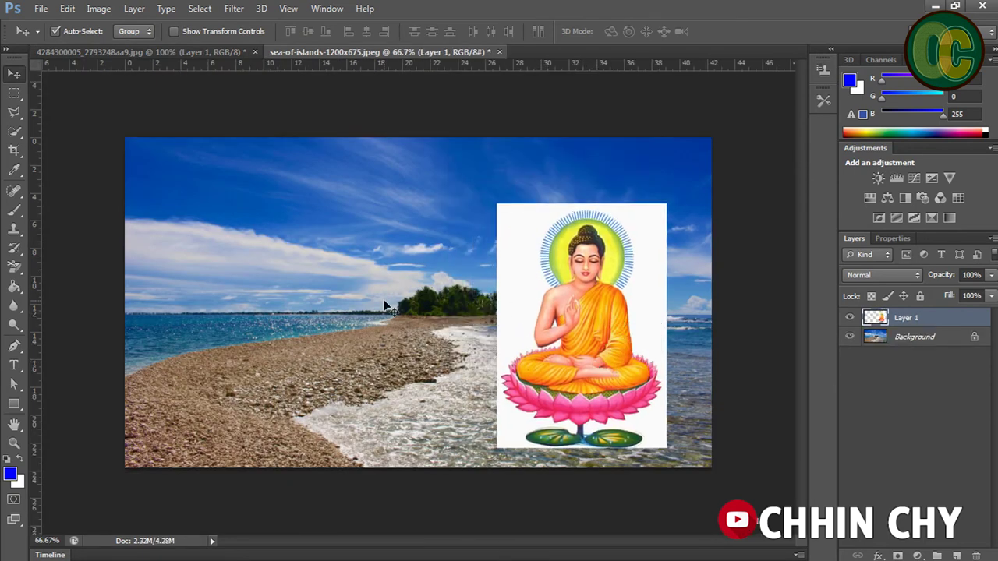
Position the pasted Buddha on the right side over the water.
{"action": "left_click_drag", "start_coordinate": [603, 411], "coordinate": [603, 308]}
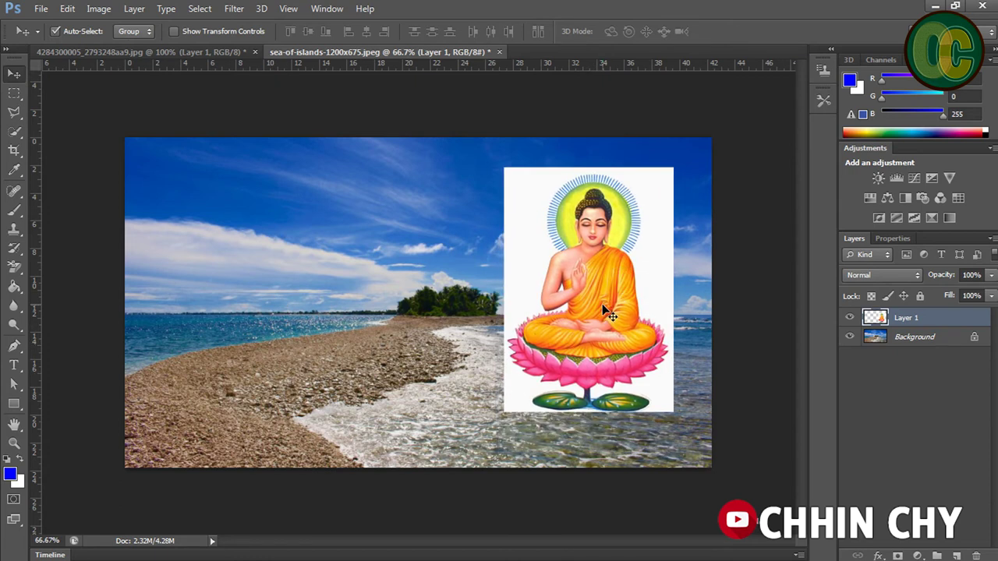
{"action": "scroll", "coordinate": [456, 312], "scroll_direction": "up", "scroll_amount": 1}
{"action": "key", "text": "alt"}
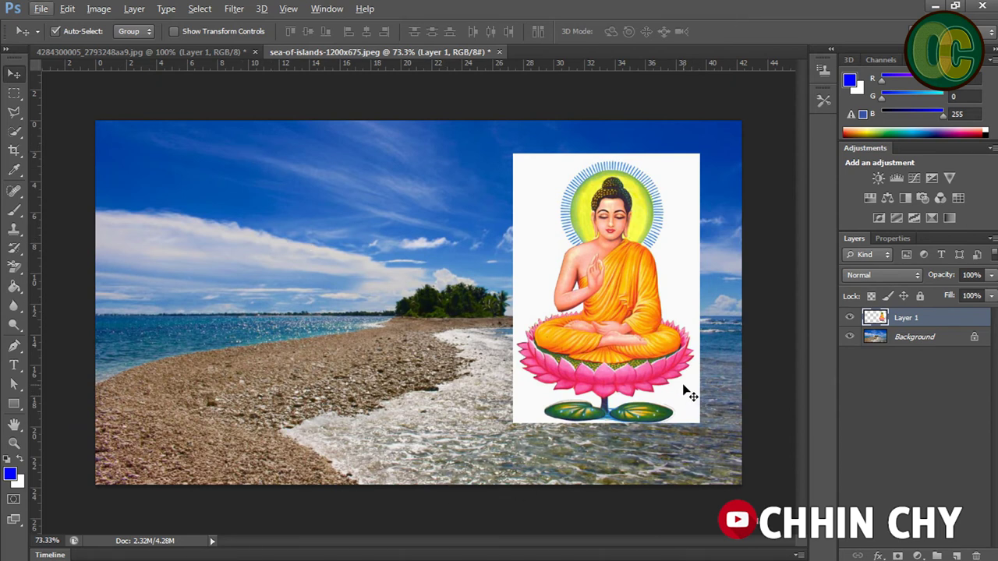
{"action": "left_click_drag", "start_coordinate": [665, 343], "coordinate": [666, 374]}
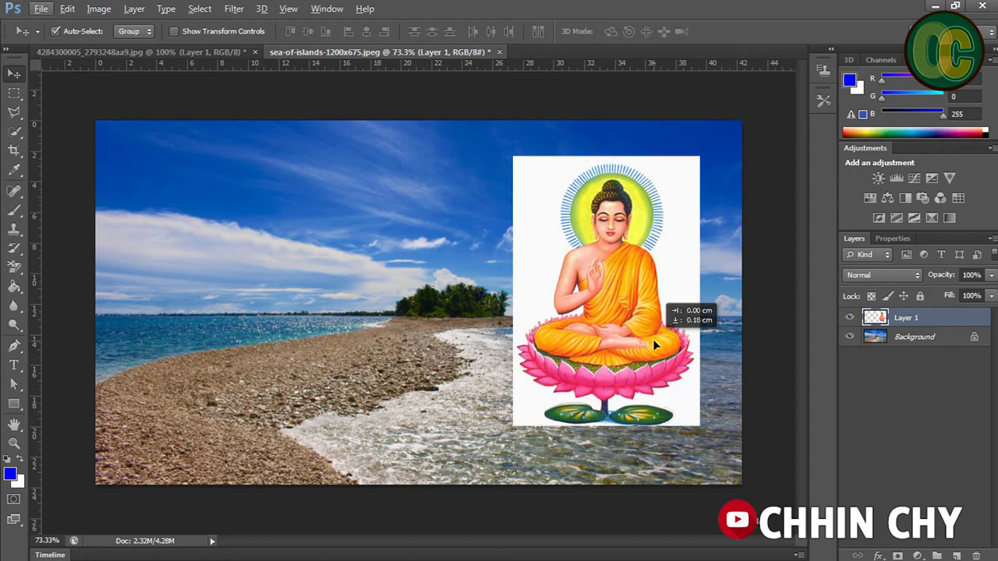
On Layer 1, set an enlarged Clone Stamp to sample the Buddha's face at 52% opacity.
{"action": "left_click", "coordinate": [896, 337]}
{"action": "left_click", "coordinate": [586, 324]}
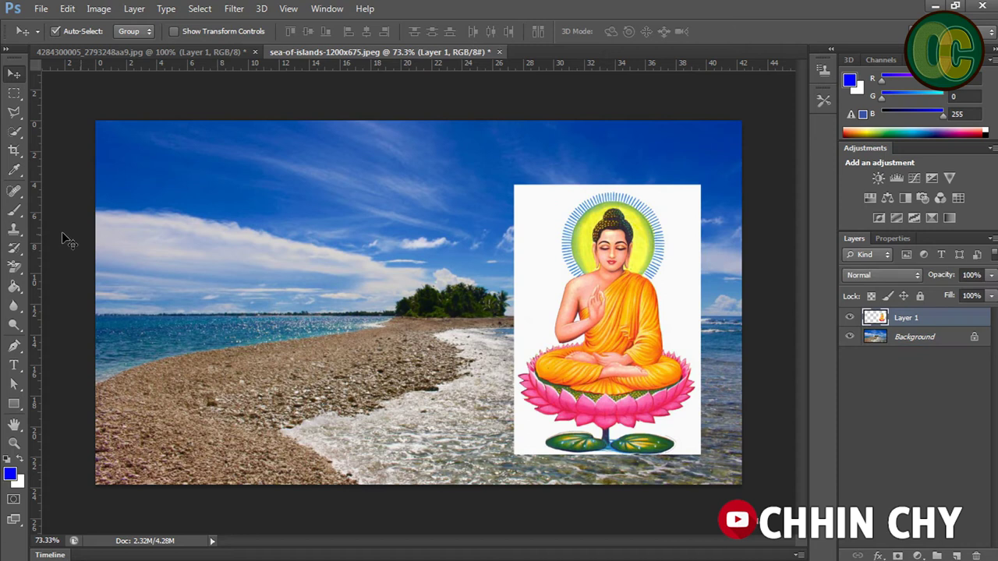
{"action": "left_click", "coordinate": [14, 228]}
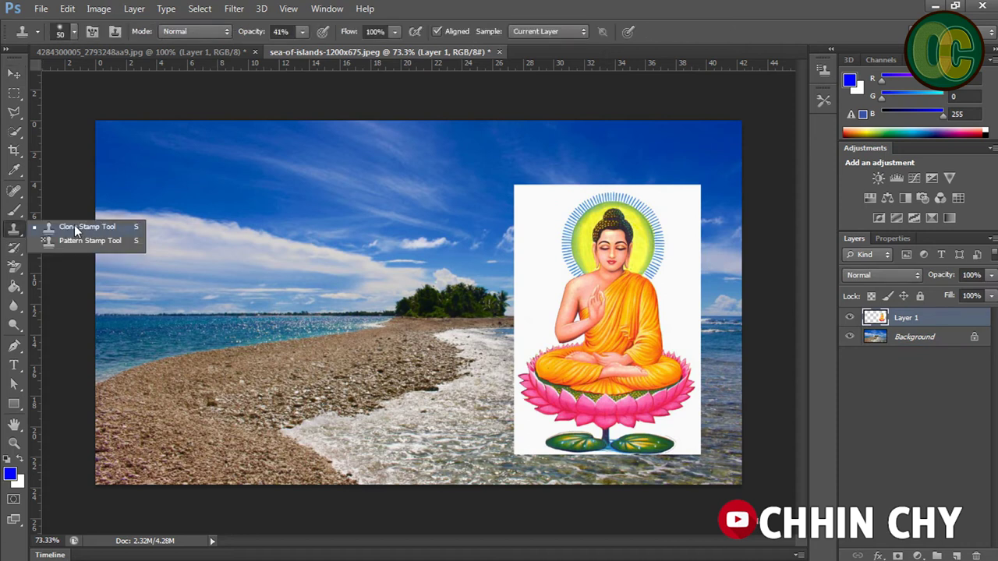
{"action": "left_click", "coordinate": [78, 229]}
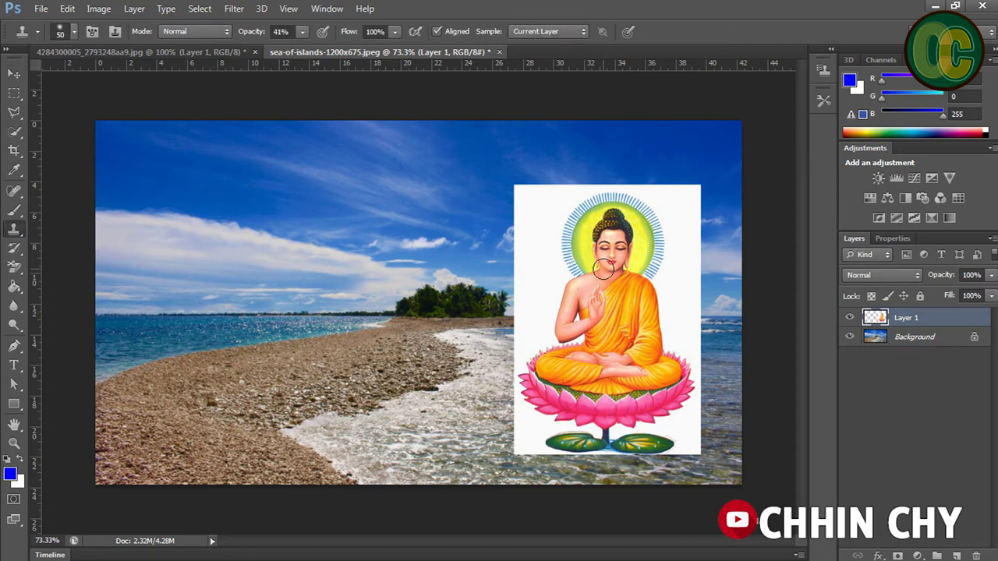
{"action": "key", "text": "bracketright"}
{"action": "key", "text": "bracketright"}
{"action": "key", "text": "bracketright"}
{"action": "left_click", "coordinate": [611, 251], "text": "alt"}
{"action": "left_click", "coordinate": [304, 31]}
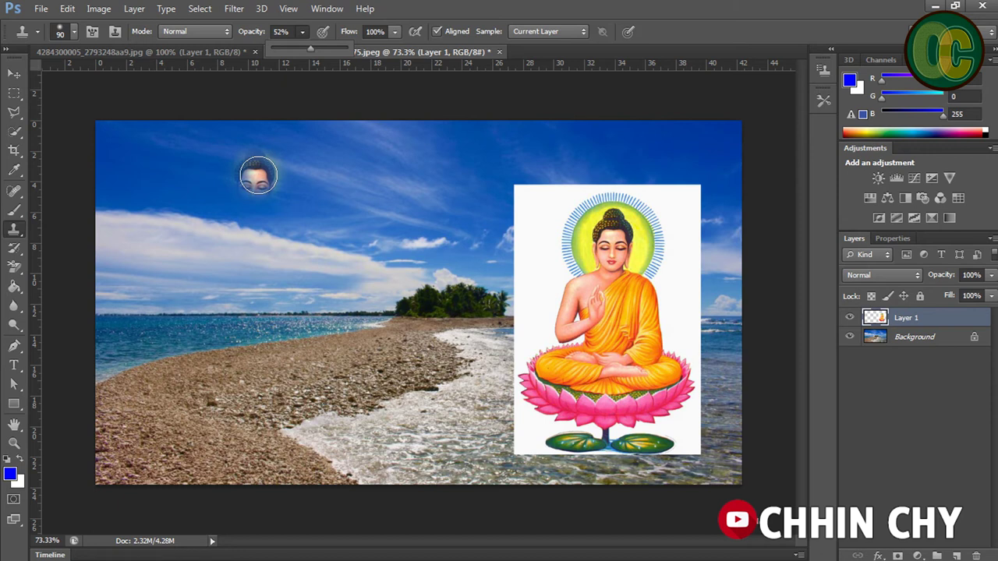
Clone the Buddha's face, halo, robe and raised hand into the left sky.
{"action": "key", "text": "bracketleft"}
{"action": "key", "text": "bracketleft"}
{"action": "left_click", "coordinate": [256, 176], "text": "alt"}
{"action": "left_click", "coordinate": [610, 262], "text": "alt"}
{"action": "left_click_drag", "start_coordinate": [265, 166], "coordinate": [252, 165]}
{"action": "mouse_move", "coordinate": [251, 200]}
{"action": "left_mouse_down"}
{"action": "mouse_move", "coordinate": [243, 175]}
{"action": "mouse_move", "coordinate": [282, 177]}
{"action": "mouse_move", "coordinate": [226, 188]}
{"action": "mouse_move", "coordinate": [212, 171]}
{"action": "mouse_move", "coordinate": [226, 191]}
{"action": "mouse_move", "coordinate": [250, 148]}
{"action": "mouse_move", "coordinate": [277, 144]}
{"action": "mouse_move", "coordinate": [286, 173]}
{"action": "mouse_move", "coordinate": [257, 207]}
{"action": "mouse_move", "coordinate": [224, 210]}
{"action": "mouse_move", "coordinate": [261, 218]}
{"action": "mouse_move", "coordinate": [271, 209]}
{"action": "mouse_move", "coordinate": [281, 238]}
{"action": "mouse_move", "coordinate": [286, 224]}
{"action": "mouse_move", "coordinate": [275, 264]}
{"action": "left_mouse_up"}
{"action": "mouse_move", "coordinate": [256, 232]}
{"action": "left_mouse_down"}
{"action": "mouse_move", "coordinate": [258, 284]}
{"action": "mouse_move", "coordinate": [231, 259]}
{"action": "mouse_move", "coordinate": [224, 234]}
{"action": "mouse_move", "coordinate": [237, 216]}
{"action": "mouse_move", "coordinate": [222, 234]}
{"action": "mouse_move", "coordinate": [211, 216]}
{"action": "mouse_move", "coordinate": [208, 279]}
{"action": "mouse_move", "coordinate": [280, 236]}
{"action": "mouse_move", "coordinate": [258, 299]}
{"action": "mouse_move", "coordinate": [205, 308]}
{"action": "mouse_move", "coordinate": [221, 289]}
{"action": "mouse_move", "coordinate": [200, 309]}
{"action": "mouse_move", "coordinate": [282, 290]}
{"action": "mouse_move", "coordinate": [280, 265]}
{"action": "mouse_move", "coordinate": [265, 311]}
{"action": "mouse_move", "coordinate": [245, 330]}
{"action": "left_mouse_up"}
Clone the pink lotus base, knee area, stem and leaf beneath the left Buddha.
{"action": "mouse_move", "coordinate": [287, 283]}
{"action": "left_mouse_down"}
{"action": "mouse_move", "coordinate": [226, 335]}
{"action": "mouse_move", "coordinate": [209, 327]}
{"action": "mouse_move", "coordinate": [279, 322]}
{"action": "left_mouse_up"}
{"action": "mouse_move", "coordinate": [287, 294]}
{"action": "left_mouse_down"}
{"action": "mouse_move", "coordinate": [212, 333]}
{"action": "mouse_move", "coordinate": [200, 352]}
{"action": "mouse_move", "coordinate": [273, 330]}
{"action": "mouse_move", "coordinate": [283, 283]}
{"action": "mouse_move", "coordinate": [215, 227]}
{"action": "mouse_move", "coordinate": [202, 284]}
{"action": "mouse_move", "coordinate": [176, 326]}
{"action": "mouse_move", "coordinate": [181, 309]}
{"action": "mouse_move", "coordinate": [230, 301]}
{"action": "mouse_move", "coordinate": [234, 321]}
{"action": "mouse_move", "coordinate": [248, 278]}
{"action": "mouse_move", "coordinate": [243, 234]}
{"action": "mouse_move", "coordinate": [274, 150]}
{"action": "mouse_move", "coordinate": [279, 233]}
{"action": "mouse_move", "coordinate": [258, 226]}
{"action": "mouse_move", "coordinate": [279, 286]}
{"action": "mouse_move", "coordinate": [305, 308]}
{"action": "left_mouse_up"}
{"action": "key", "text": "bracketleft"}
{"action": "key", "text": "bracketleft"}
{"action": "key", "text": "bracketleft"}
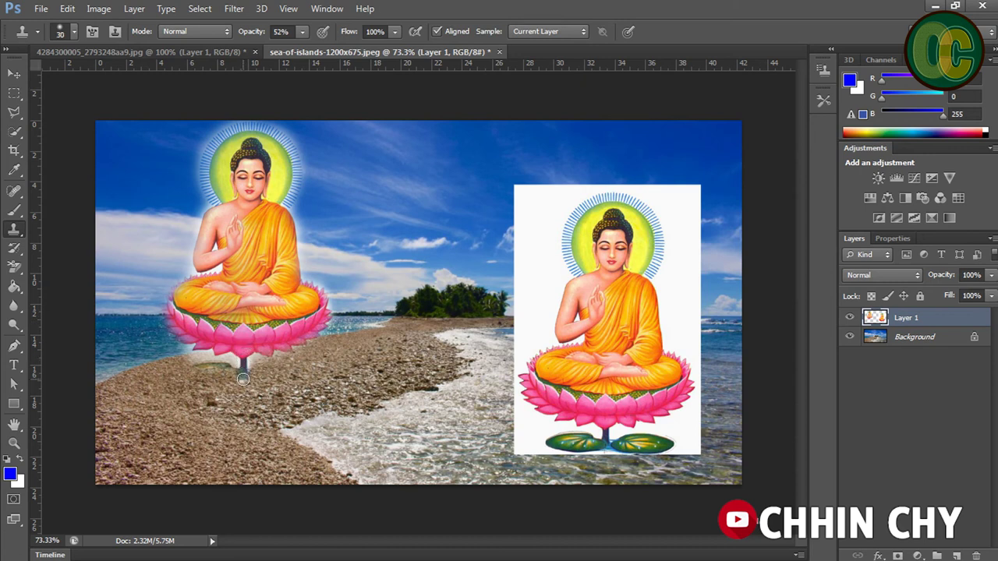
{"action": "left_click_drag", "start_coordinate": [243, 375], "coordinate": [266, 376]}
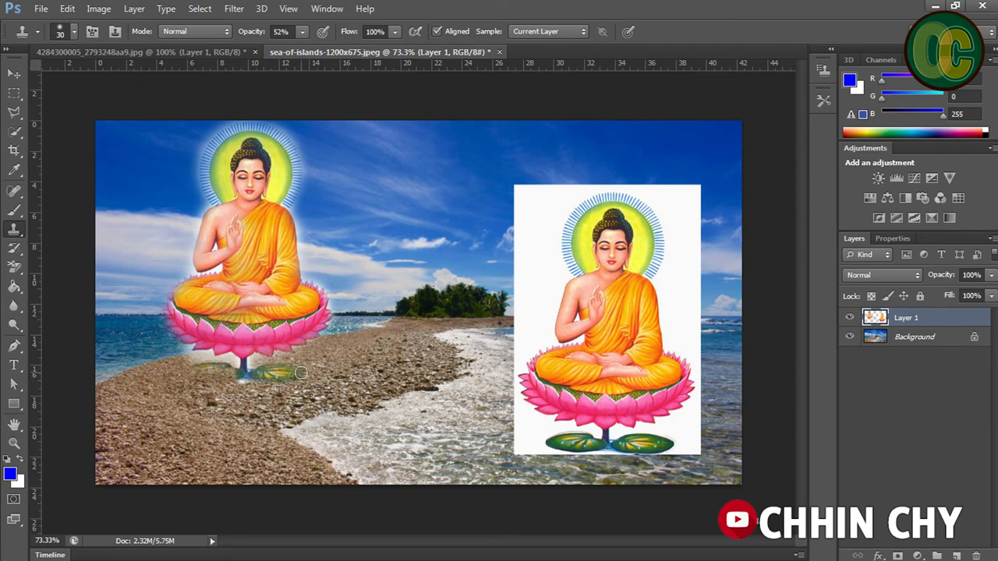
{"action": "mouse_move", "coordinate": [299, 373]}
{"action": "left_mouse_down"}
{"action": "mouse_move", "coordinate": [308, 373]}
{"action": "mouse_move", "coordinate": [289, 376]}
{"action": "left_mouse_up"}
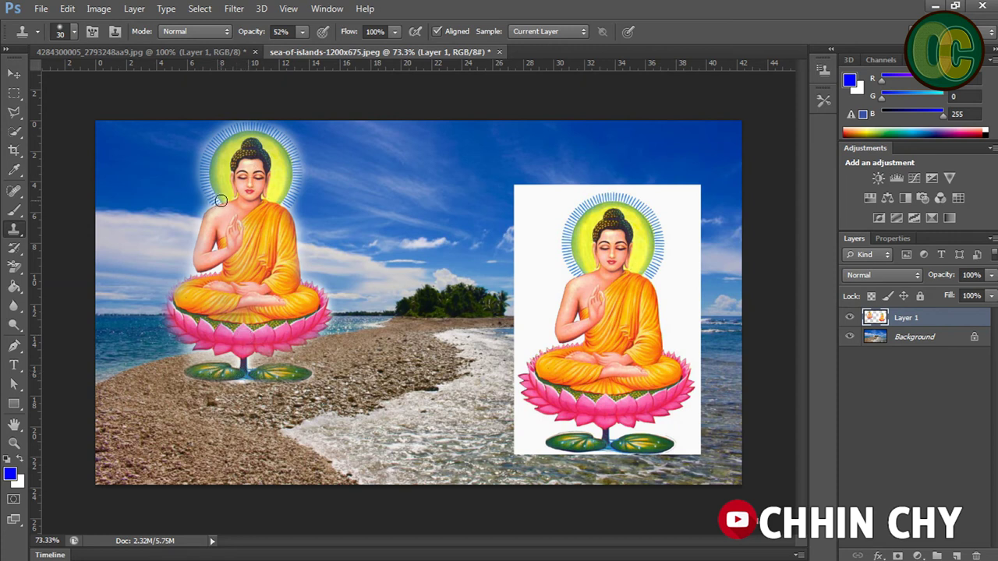
At brush size 40, fill in the left Buddha's halo and the edge of its arm.
{"action": "key", "text": "bracketright"}
{"action": "left_click_drag", "start_coordinate": [215, 220], "coordinate": [217, 189]}
{"action": "mouse_move", "coordinate": [223, 138]}
{"action": "left_mouse_down"}
{"action": "mouse_move", "coordinate": [253, 137]}
{"action": "mouse_move", "coordinate": [284, 187]}
{"action": "mouse_move", "coordinate": [277, 138]}
{"action": "mouse_move", "coordinate": [286, 201]}
{"action": "left_mouse_up"}
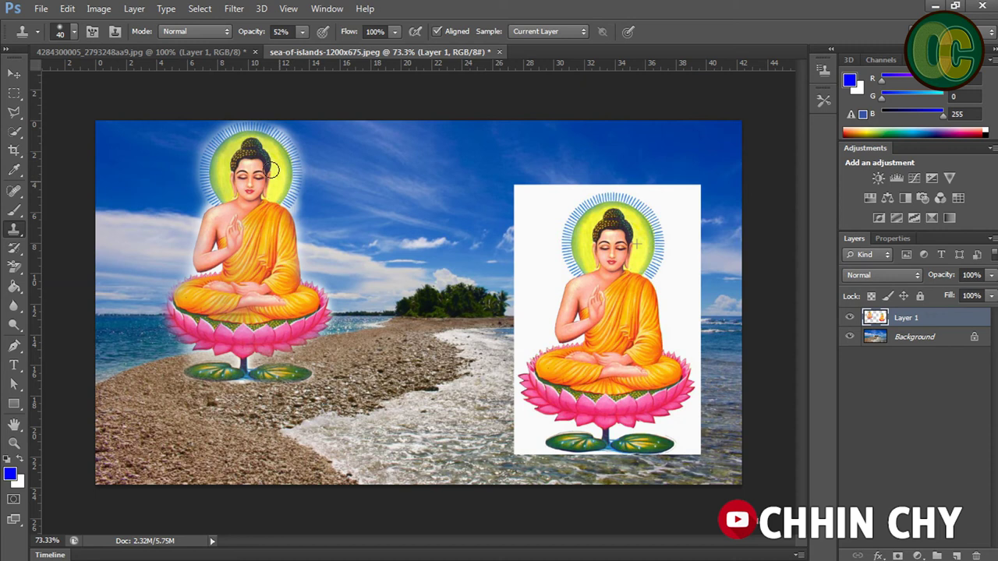
{"action": "left_click_drag", "start_coordinate": [215, 180], "coordinate": [219, 200]}
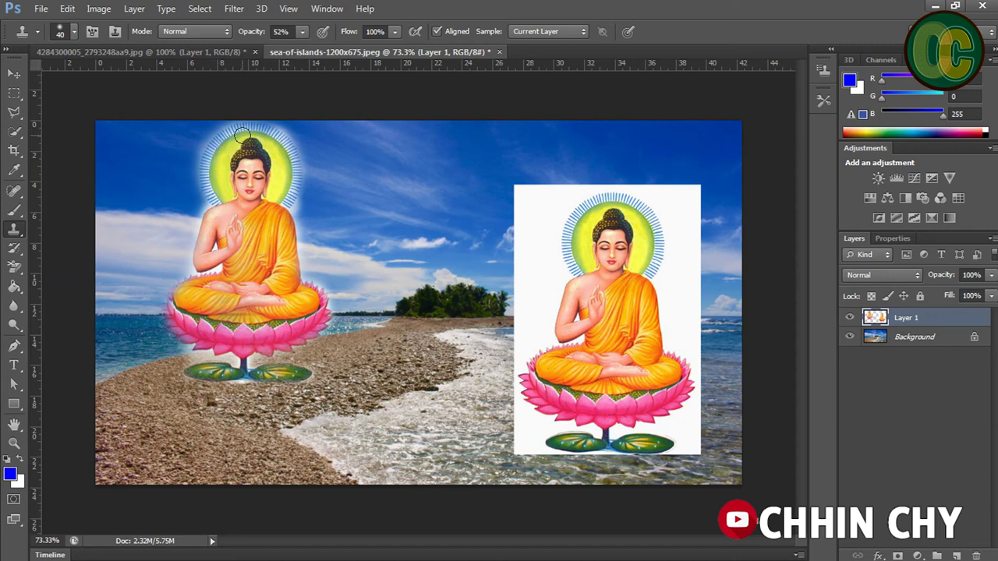
{"action": "mouse_move", "coordinate": [273, 131]}
{"action": "left_mouse_down"}
{"action": "mouse_move", "coordinate": [229, 135]}
{"action": "mouse_move", "coordinate": [215, 184]}
{"action": "left_mouse_up"}
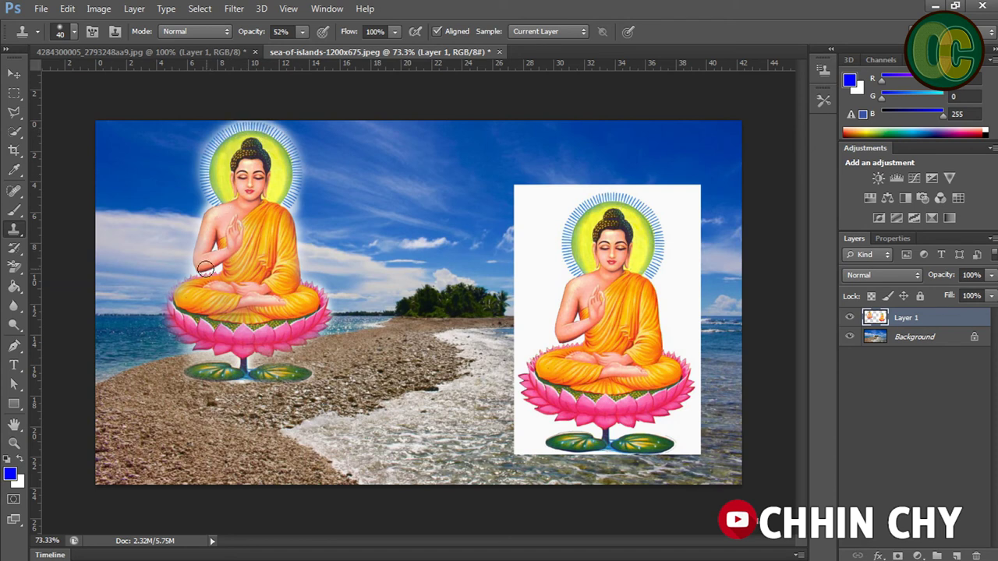
{"action": "left_click_drag", "start_coordinate": [186, 278], "coordinate": [180, 287]}
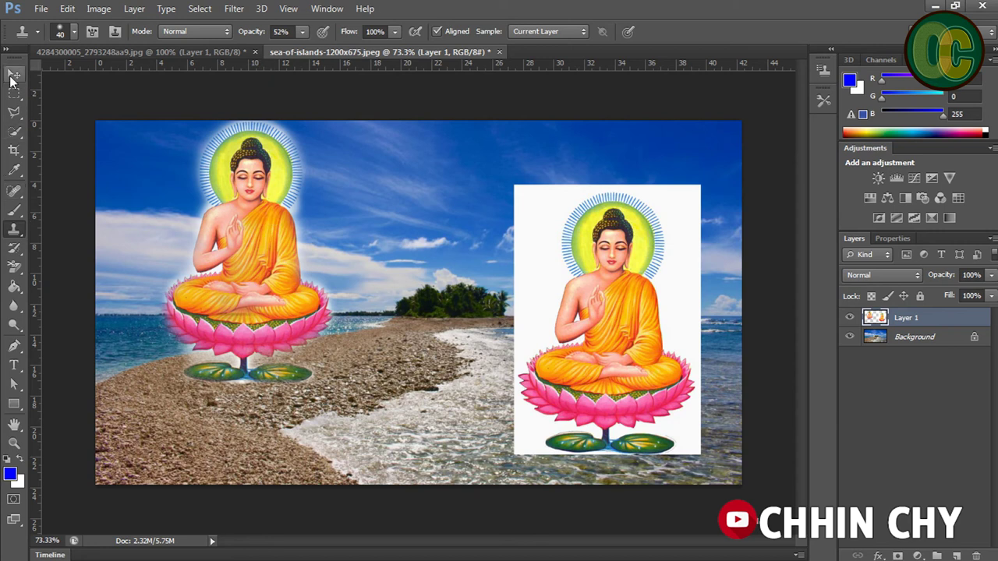
In the standalone Buddha image, paint pebble pattern along the top and right edges.
{"action": "left_click", "coordinate": [14, 74]}
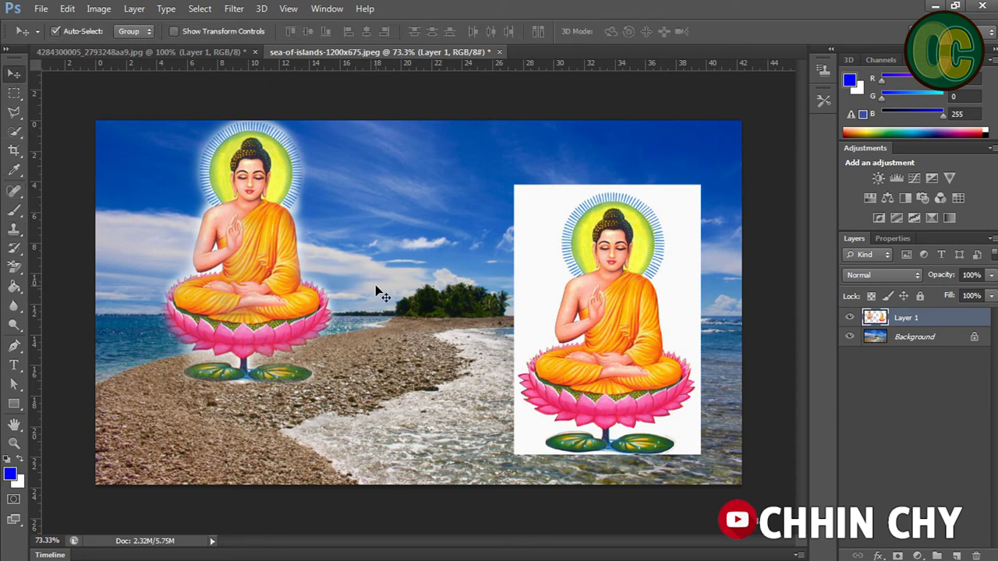
{"action": "left_click", "coordinate": [12, 229]}
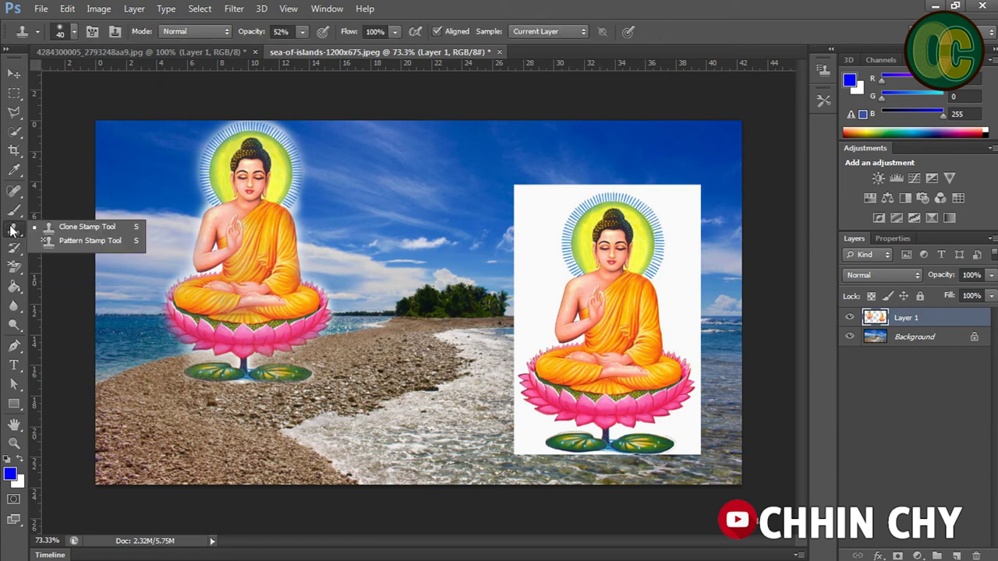
{"action": "left_click", "coordinate": [103, 241]}
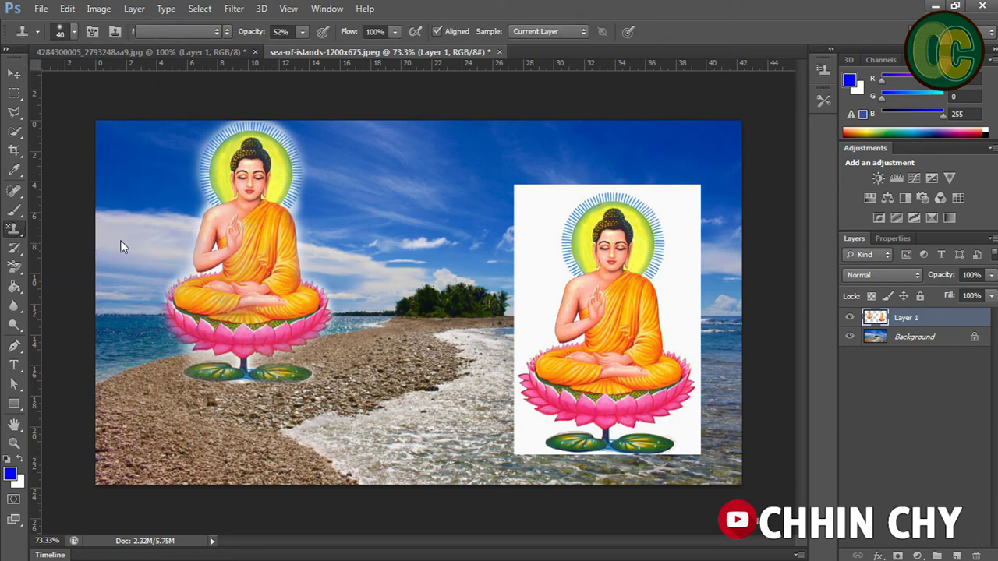
{"action": "left_click", "coordinate": [196, 54]}
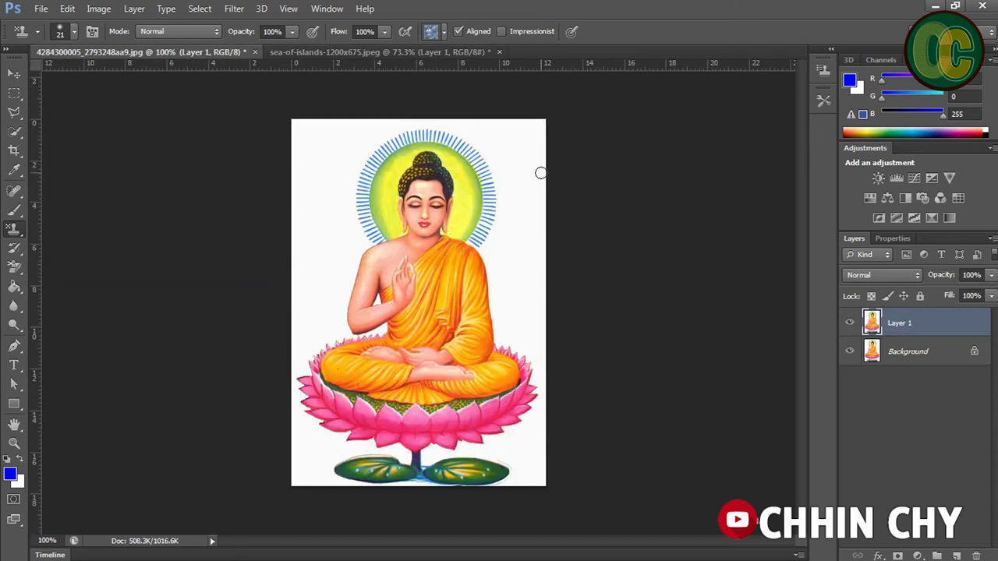
{"action": "mouse_move", "coordinate": [460, 125]}
{"action": "left_mouse_down"}
{"action": "mouse_move", "coordinate": [528, 251]}
{"action": "mouse_move", "coordinate": [528, 297]}
{"action": "left_mouse_up"}
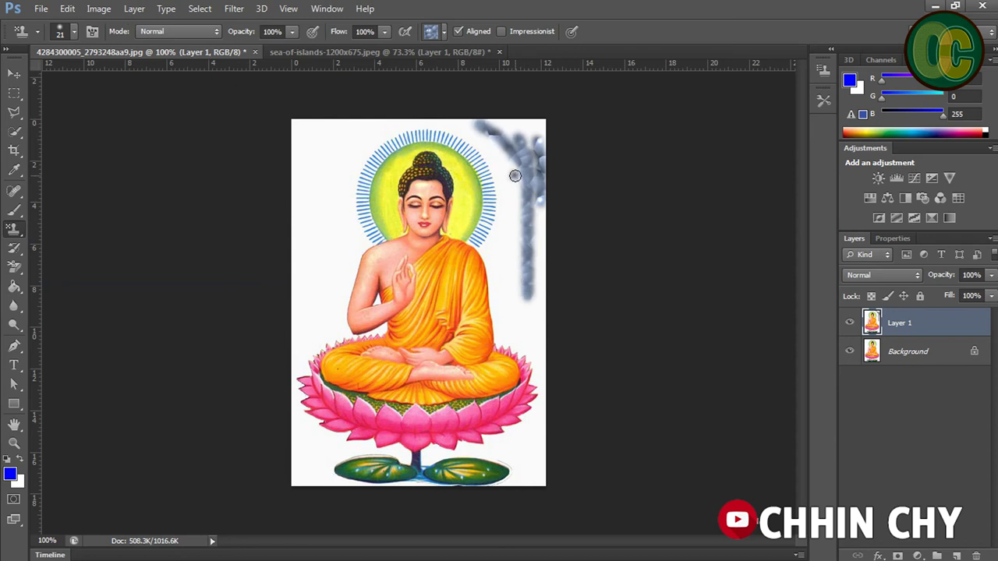
{"action": "left_click_drag", "start_coordinate": [514, 173], "coordinate": [518, 292]}
{"action": "mouse_move", "coordinate": [536, 207]}
{"action": "left_mouse_down"}
{"action": "mouse_move", "coordinate": [535, 348]}
{"action": "mouse_move", "coordinate": [543, 273]}
{"action": "left_mouse_up"}
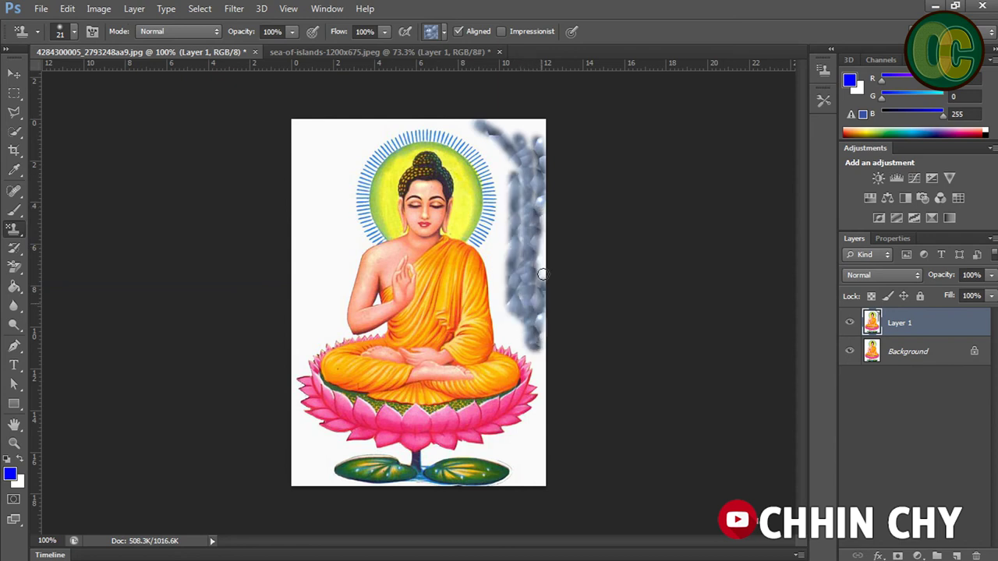
{"action": "left_click_drag", "start_coordinate": [538, 201], "coordinate": [539, 282]}
{"action": "mouse_move", "coordinate": [521, 165]}
{"action": "left_mouse_down"}
{"action": "mouse_move", "coordinate": [538, 124]}
{"action": "mouse_move", "coordinate": [398, 119]}
{"action": "mouse_move", "coordinate": [296, 151]}
{"action": "mouse_move", "coordinate": [298, 133]}
{"action": "mouse_move", "coordinate": [319, 149]}
{"action": "mouse_move", "coordinate": [304, 238]}
{"action": "left_mouse_up"}
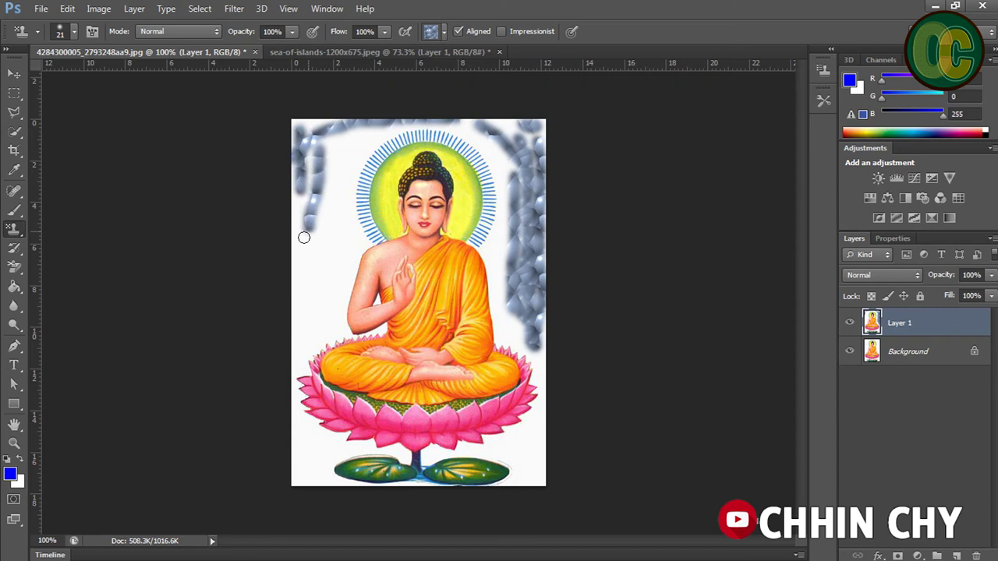
Clone grey texture down the left edge at brush size 35, then return to the beach photo.
{"action": "right_click", "coordinate": [13, 234]}
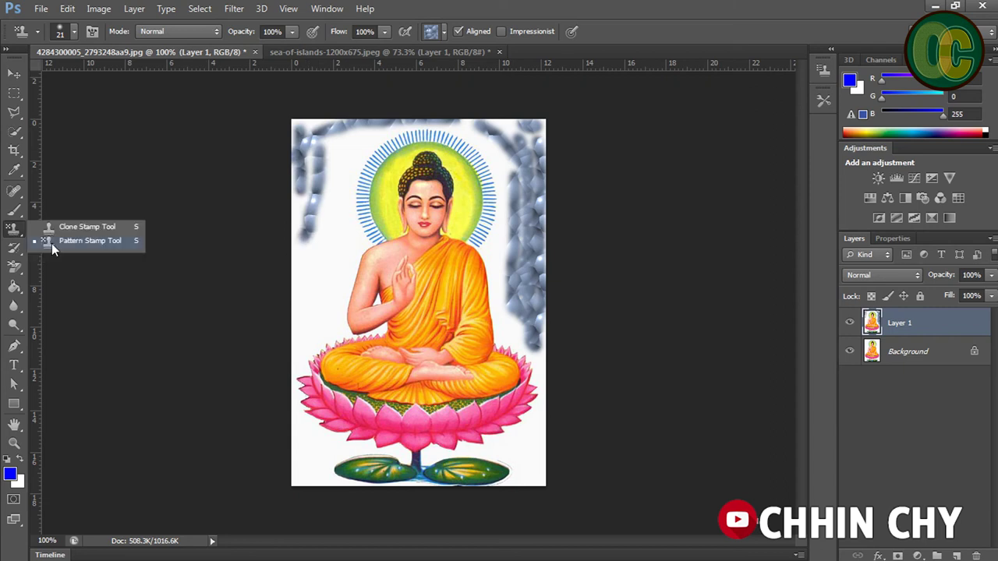
{"action": "left_click", "coordinate": [54, 227]}
{"action": "left_click_drag", "start_coordinate": [338, 137], "coordinate": [330, 216]}
{"action": "left_click_drag", "start_coordinate": [356, 138], "coordinate": [320, 170]}
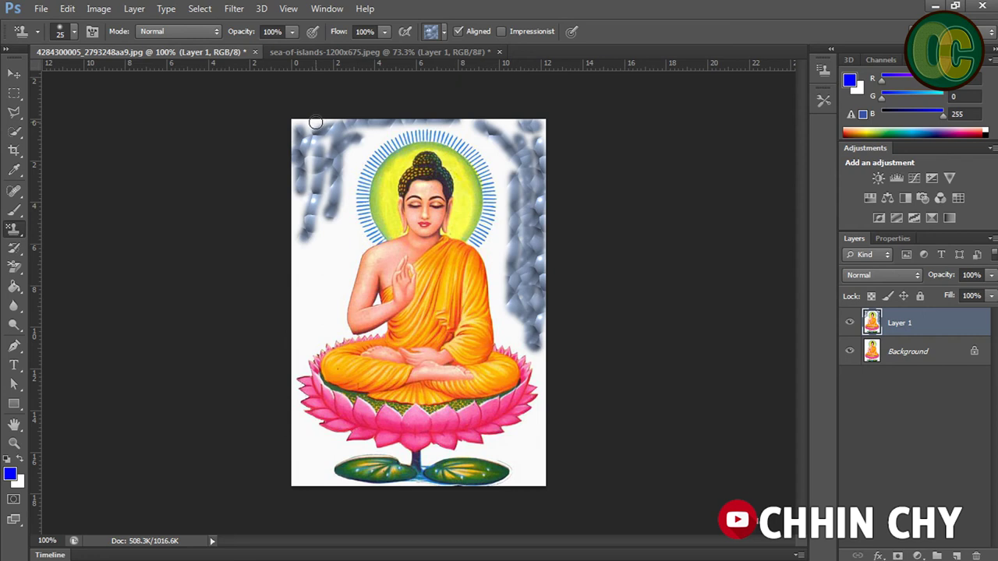
{"action": "key", "text": "bracketright"}
{"action": "mouse_move", "coordinate": [302, 144]}
{"action": "left_mouse_down"}
{"action": "mouse_move", "coordinate": [296, 261]}
{"action": "mouse_move", "coordinate": [317, 269]}
{"action": "mouse_move", "coordinate": [296, 308]}
{"action": "left_mouse_up"}
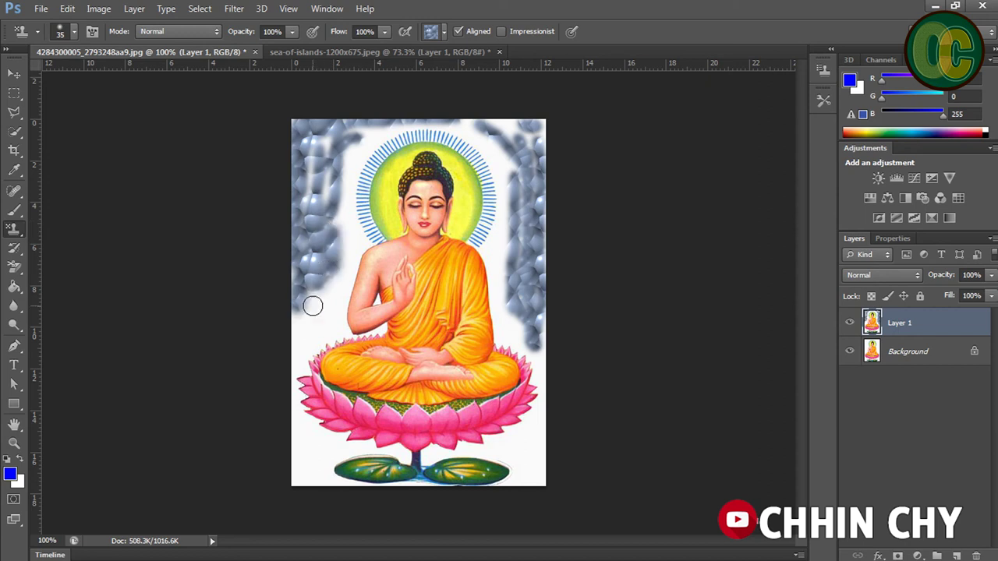
{"action": "mouse_move", "coordinate": [313, 324]}
{"action": "left_mouse_down"}
{"action": "mouse_move", "coordinate": [315, 305]}
{"action": "mouse_move", "coordinate": [300, 351]}
{"action": "left_mouse_up"}
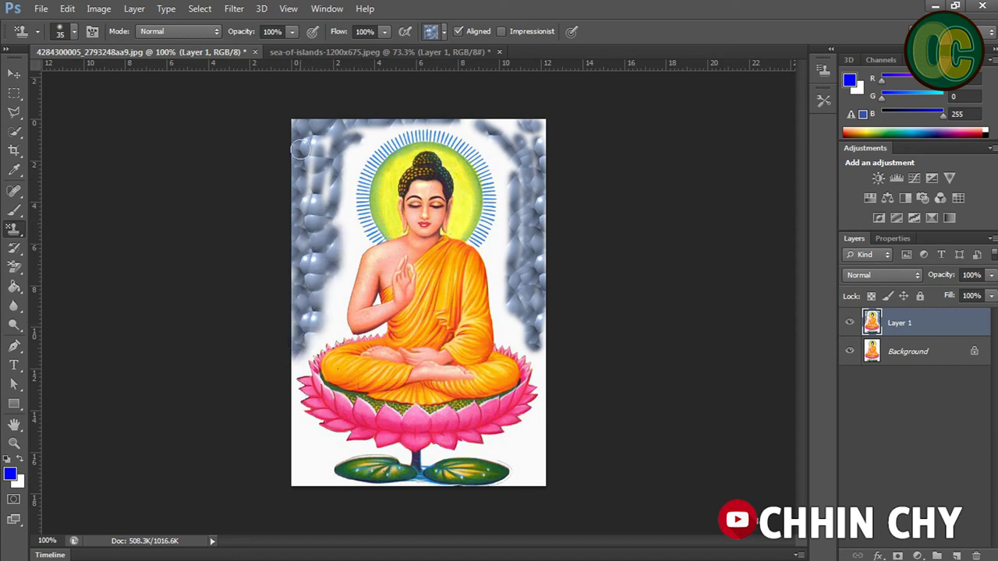
{"action": "right_click", "coordinate": [9, 229]}
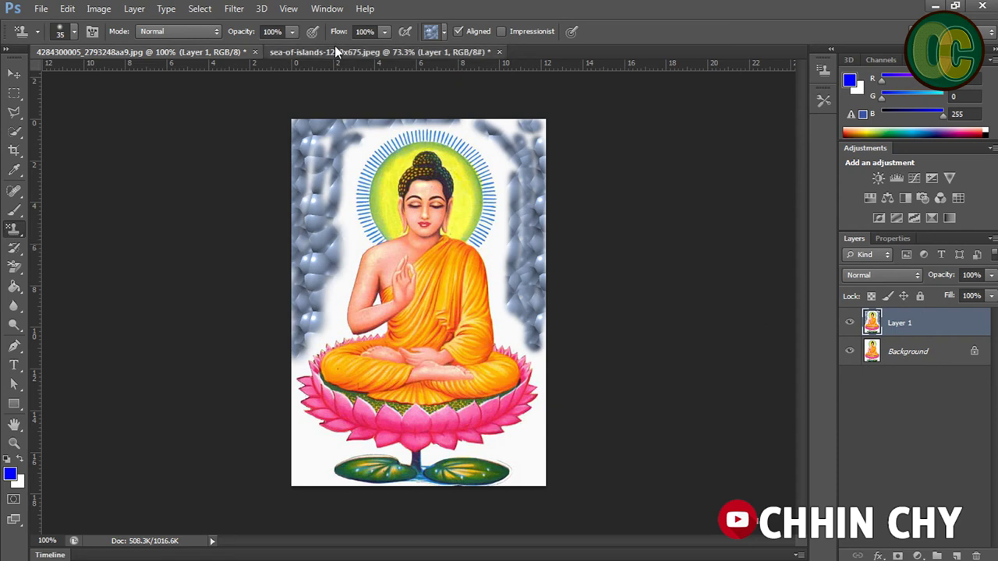
{"action": "left_click", "coordinate": [367, 56]}
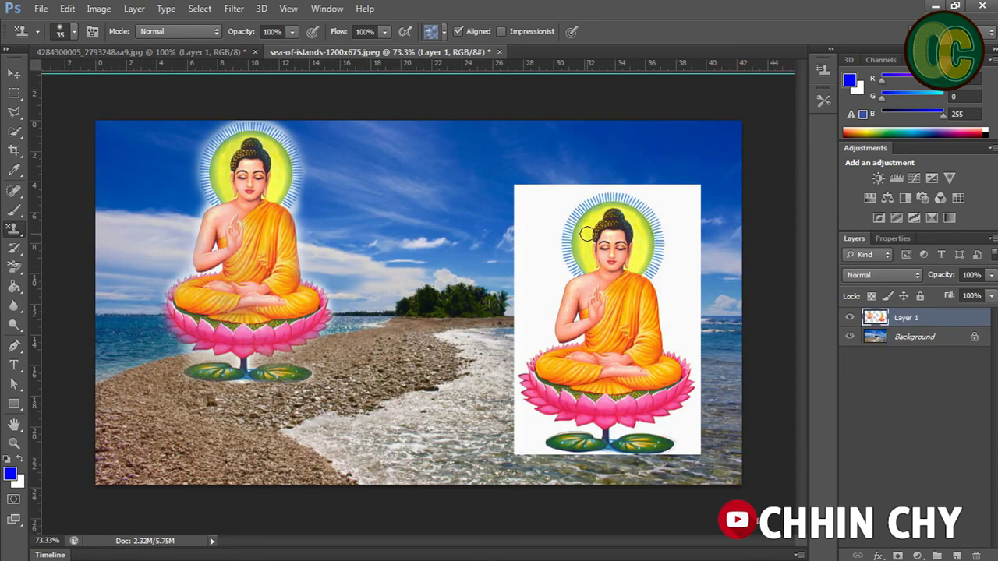
With the Clone Stamp, paint the right Buddha's face into the sky above the island.
{"action": "left_click", "coordinate": [14, 74]}
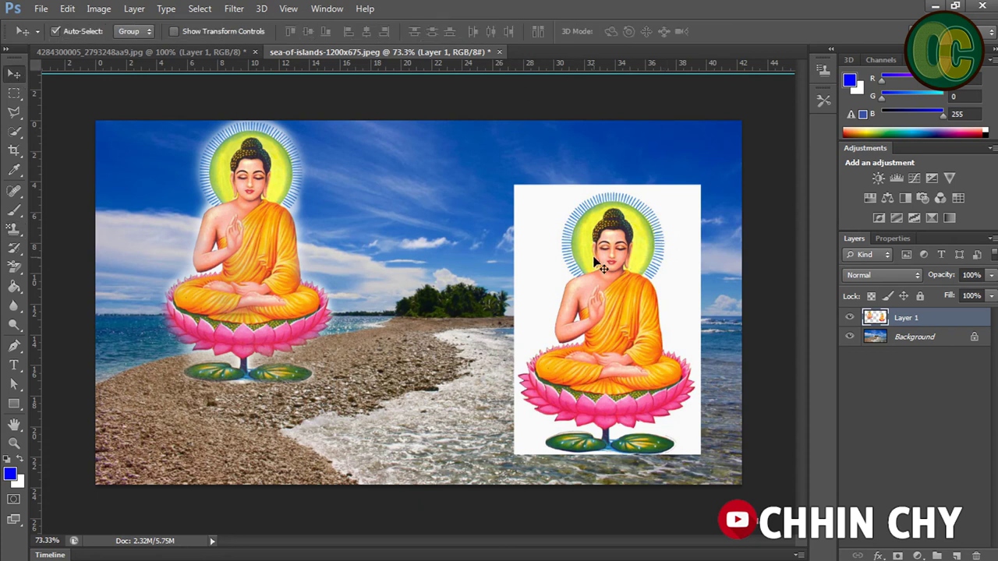
{"action": "key", "text": "alt"}
{"action": "left_click", "coordinate": [14, 229]}
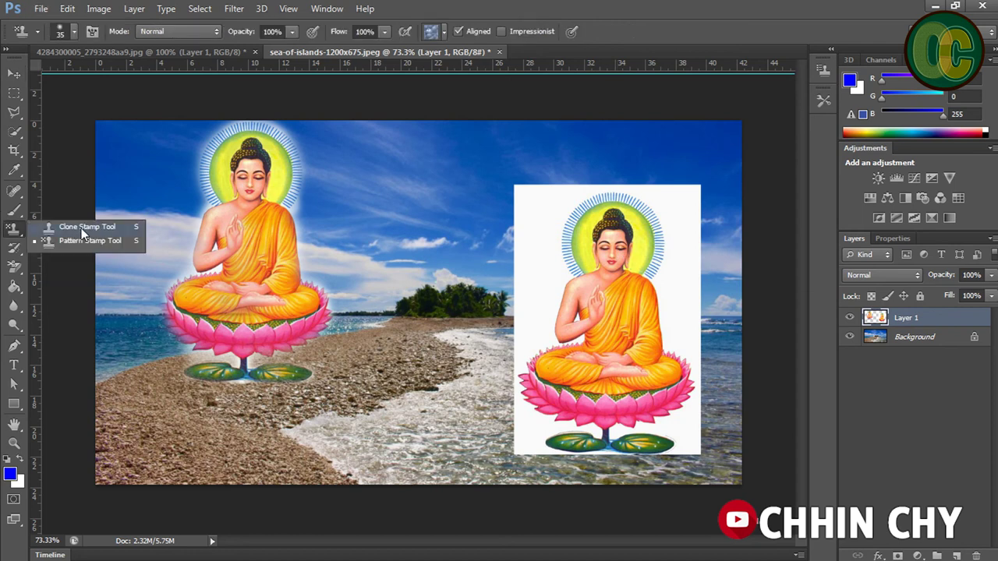
{"action": "left_click", "coordinate": [86, 227]}
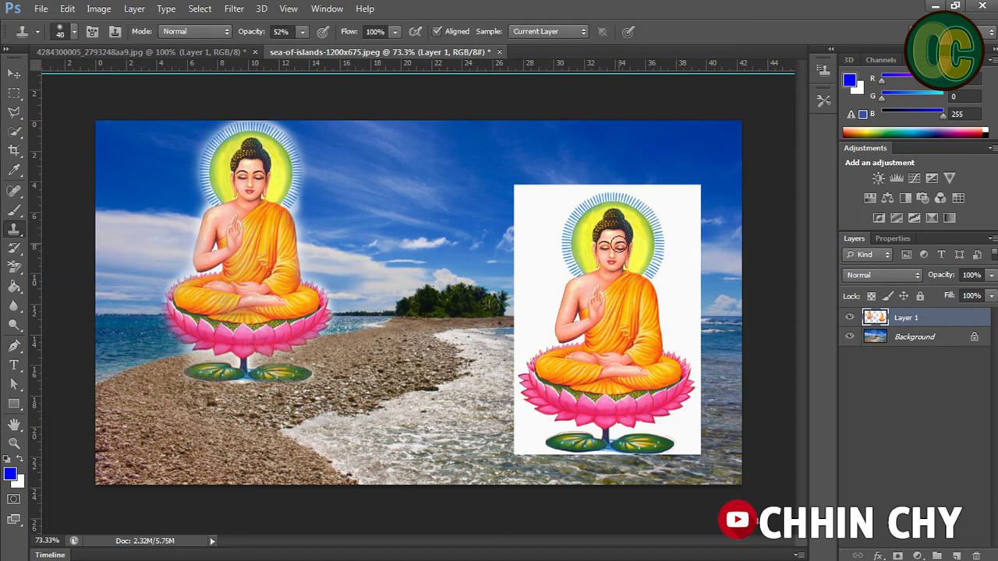
{"action": "left_click", "coordinate": [616, 242], "text": "alt"}
{"action": "mouse_move", "coordinate": [415, 155]}
{"action": "left_mouse_down"}
{"action": "mouse_move", "coordinate": [412, 177]}
{"action": "mouse_move", "coordinate": [389, 142]}
{"action": "mouse_move", "coordinate": [406, 134]}
{"action": "mouse_move", "coordinate": [425, 160]}
{"action": "mouse_move", "coordinate": [410, 180]}
{"action": "left_mouse_up"}
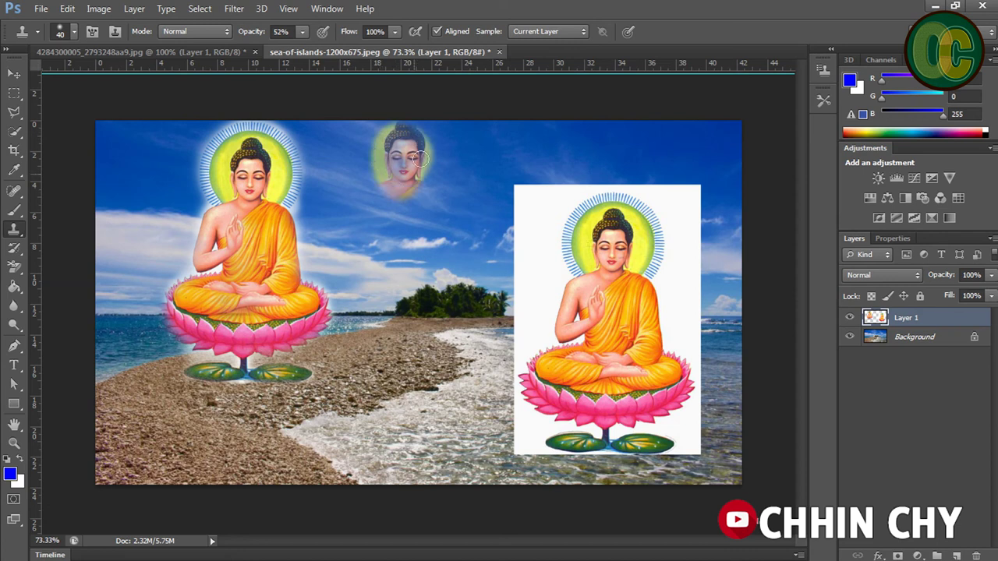
{"action": "mouse_move", "coordinate": [409, 178]}
{"action": "left_mouse_down"}
{"action": "mouse_move", "coordinate": [375, 167]}
{"action": "mouse_move", "coordinate": [415, 138]}
{"action": "mouse_move", "coordinate": [426, 187]}
{"action": "left_mouse_up"}
At brush size 50, clone the sky Buddha's halo, shoulders, arm and lower robe.
{"action": "key", "text": "bracketright"}
{"action": "mouse_move", "coordinate": [421, 142]}
{"action": "left_mouse_down"}
{"action": "mouse_move", "coordinate": [418, 207]}
{"action": "mouse_move", "coordinate": [386, 191]}
{"action": "mouse_move", "coordinate": [375, 152]}
{"action": "mouse_move", "coordinate": [398, 212]}
{"action": "left_mouse_up"}
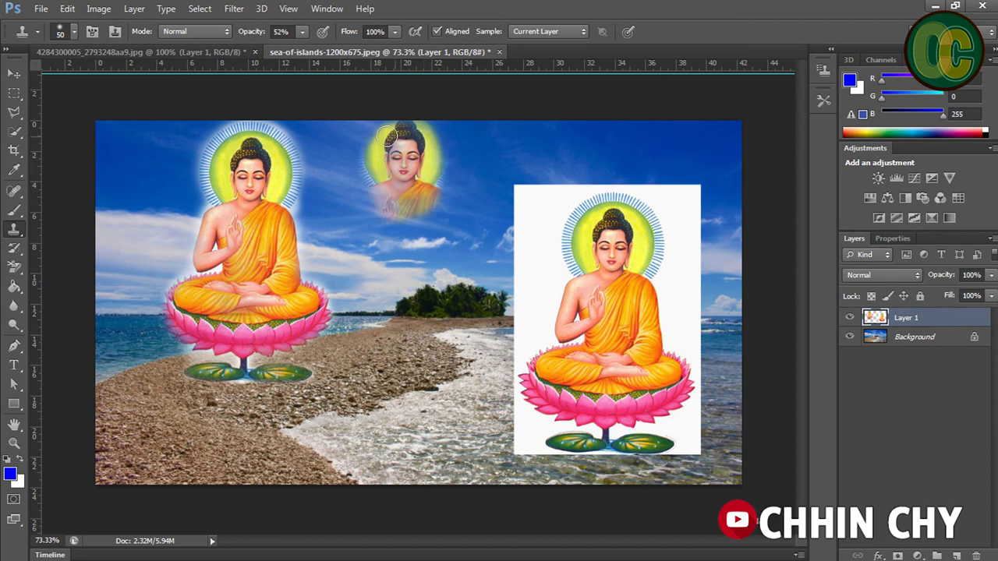
{"action": "mouse_move", "coordinate": [401, 134]}
{"action": "left_mouse_down"}
{"action": "mouse_move", "coordinate": [434, 166]}
{"action": "mouse_move", "coordinate": [427, 131]}
{"action": "mouse_move", "coordinate": [434, 156]}
{"action": "mouse_move", "coordinate": [411, 194]}
{"action": "mouse_move", "coordinate": [379, 173]}
{"action": "mouse_move", "coordinate": [382, 203]}
{"action": "mouse_move", "coordinate": [421, 215]}
{"action": "mouse_move", "coordinate": [437, 187]}
{"action": "mouse_move", "coordinate": [395, 234]}
{"action": "mouse_move", "coordinate": [372, 212]}
{"action": "mouse_move", "coordinate": [386, 241]}
{"action": "left_mouse_up"}
{"action": "mouse_move", "coordinate": [370, 190]}
{"action": "left_mouse_down"}
{"action": "mouse_move", "coordinate": [359, 237]}
{"action": "mouse_move", "coordinate": [394, 224]}
{"action": "mouse_move", "coordinate": [412, 248]}
{"action": "mouse_move", "coordinate": [433, 215]}
{"action": "mouse_move", "coordinate": [428, 240]}
{"action": "mouse_move", "coordinate": [429, 216]}
{"action": "mouse_move", "coordinate": [424, 234]}
{"action": "mouse_move", "coordinate": [390, 250]}
{"action": "mouse_move", "coordinate": [436, 247]}
{"action": "mouse_move", "coordinate": [362, 265]}
{"action": "mouse_move", "coordinate": [440, 267]}
{"action": "mouse_move", "coordinate": [386, 269]}
{"action": "mouse_move", "coordinate": [432, 260]}
{"action": "mouse_move", "coordinate": [428, 271]}
{"action": "mouse_move", "coordinate": [439, 223]}
{"action": "mouse_move", "coordinate": [399, 274]}
{"action": "mouse_move", "coordinate": [362, 283]}
{"action": "mouse_move", "coordinate": [347, 270]}
{"action": "mouse_move", "coordinate": [425, 285]}
{"action": "mouse_move", "coordinate": [448, 273]}
{"action": "left_mouse_up"}
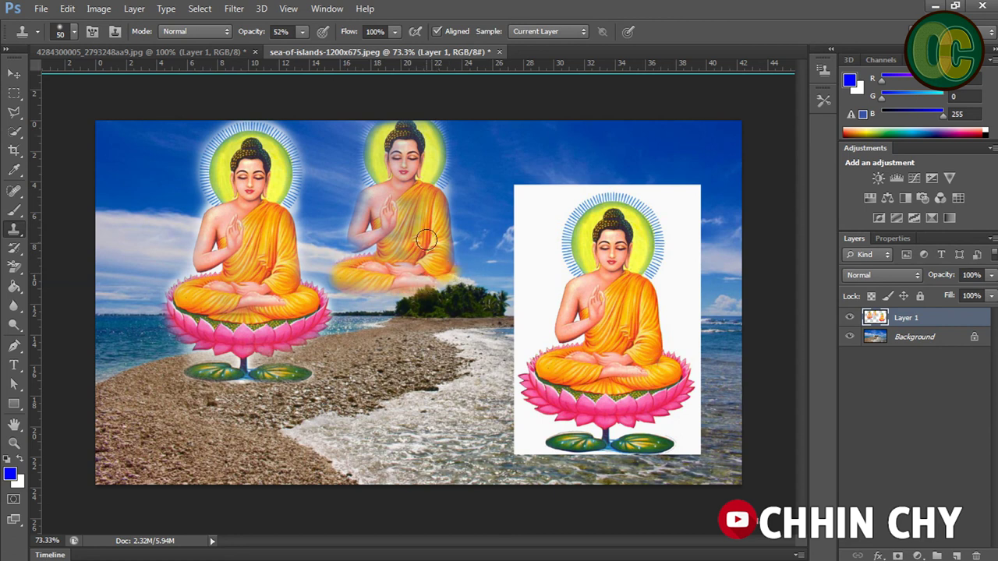
{"action": "mouse_move", "coordinate": [372, 231]}
{"action": "left_mouse_down"}
{"action": "mouse_move", "coordinate": [360, 236]}
{"action": "mouse_move", "coordinate": [369, 197]}
{"action": "mouse_move", "coordinate": [357, 239]}
{"action": "mouse_move", "coordinate": [369, 256]}
{"action": "left_mouse_up"}
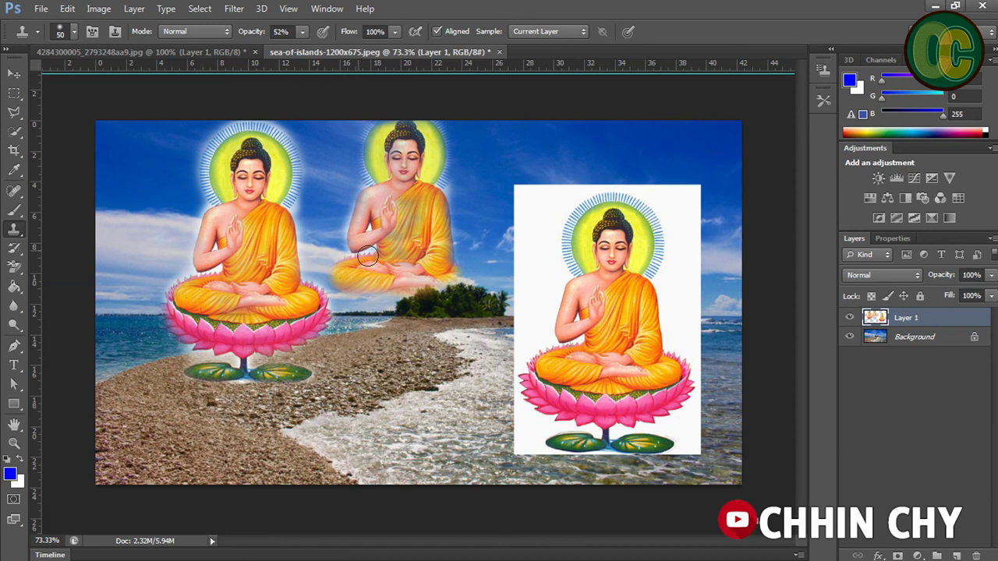
{"action": "mouse_move", "coordinate": [445, 251]}
{"action": "left_mouse_down"}
{"action": "mouse_move", "coordinate": [455, 278]}
{"action": "mouse_move", "coordinate": [353, 297]}
{"action": "mouse_move", "coordinate": [370, 209]}
{"action": "mouse_move", "coordinate": [370, 235]}
{"action": "left_mouse_up"}
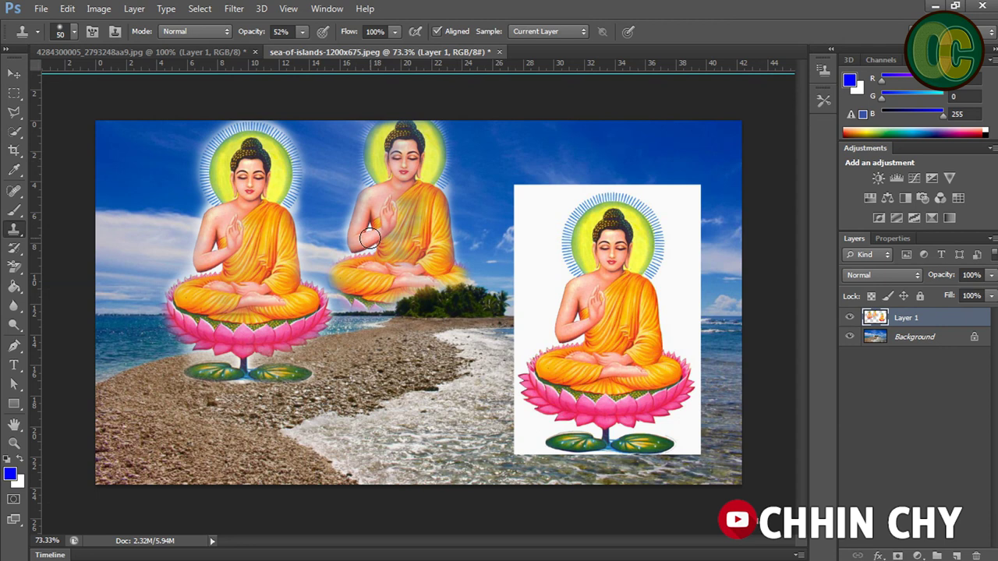
{"action": "right_click", "coordinate": [14, 229]}
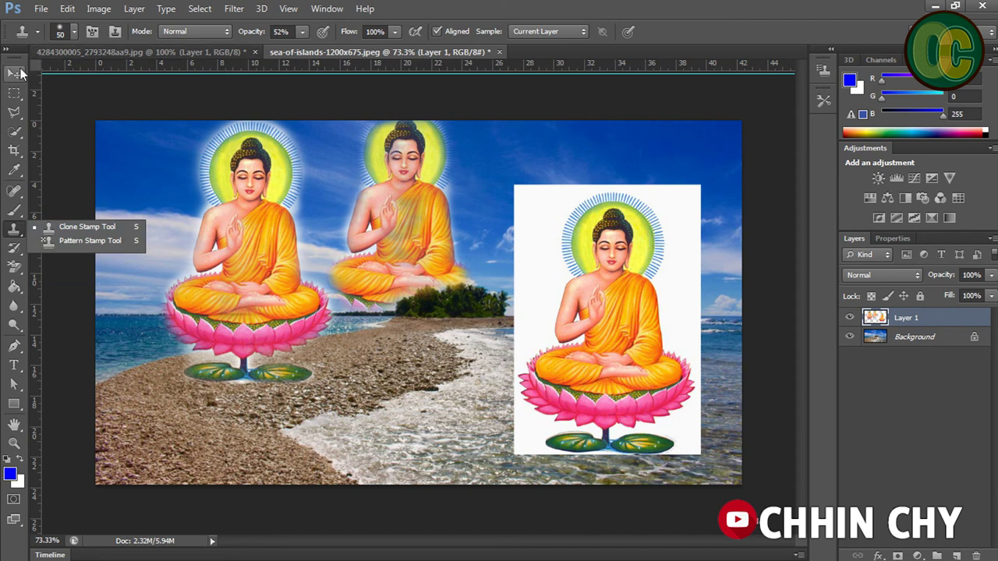
{"action": "left_click", "coordinate": [18, 73]}
{"action": "left_click_drag", "start_coordinate": [21, 232], "coordinate": [63, 237]}
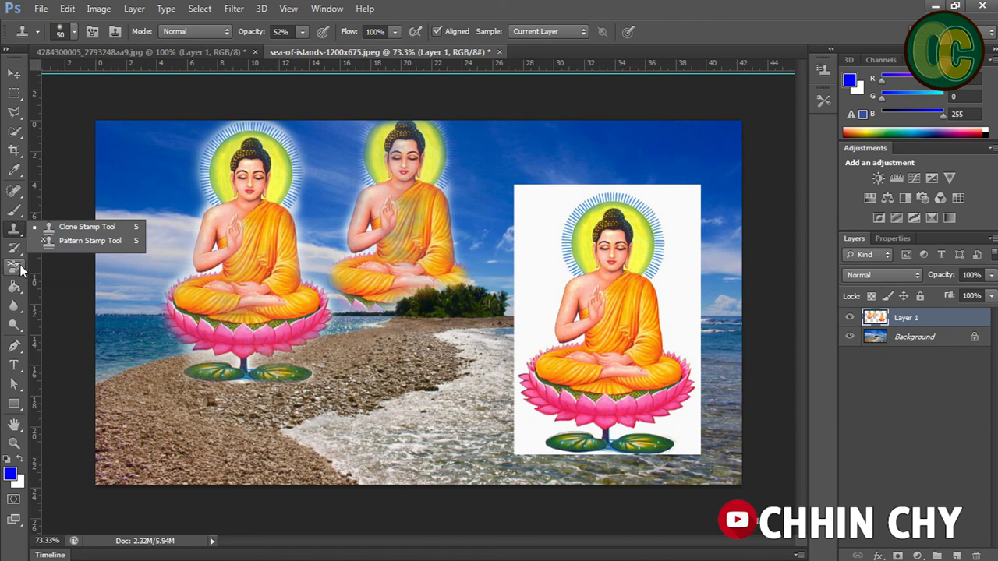
{"action": "left_click", "coordinate": [14, 74]}
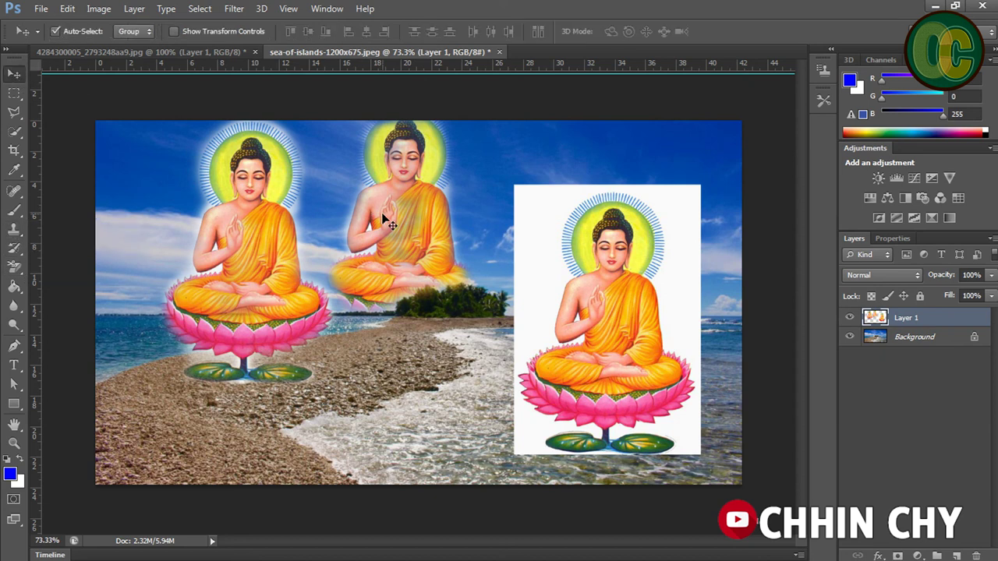